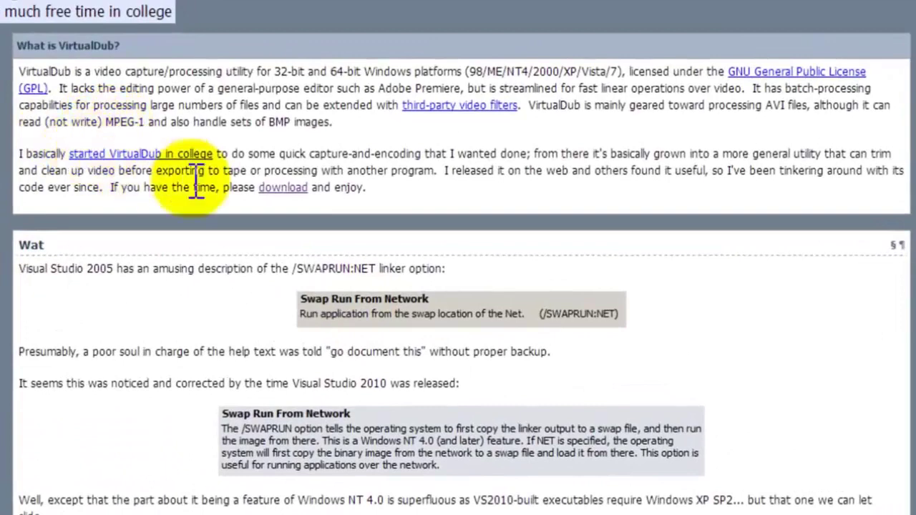
From the VirtualDub site's SourceForge download page, request the V1.9.11 (x86 / 32-bit) release build, VirtualDub-1.9.11.zip.
click(283, 187)
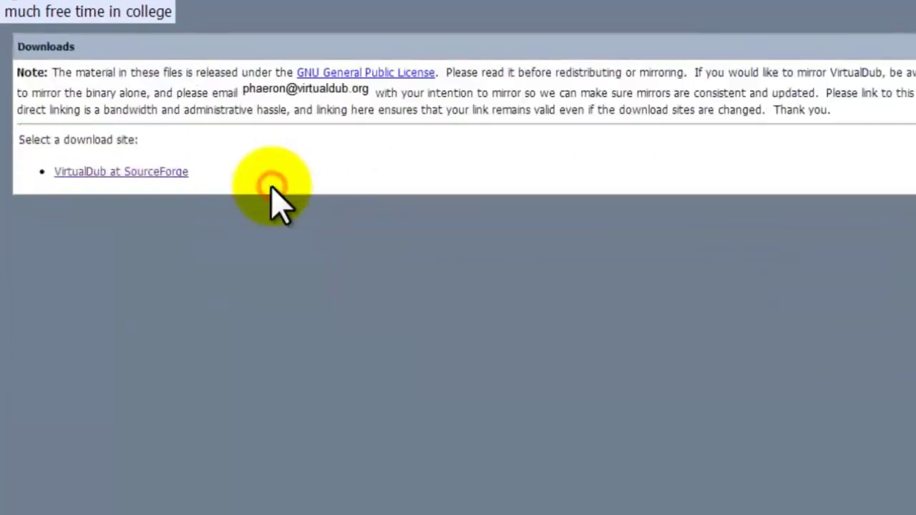
click(132, 171)
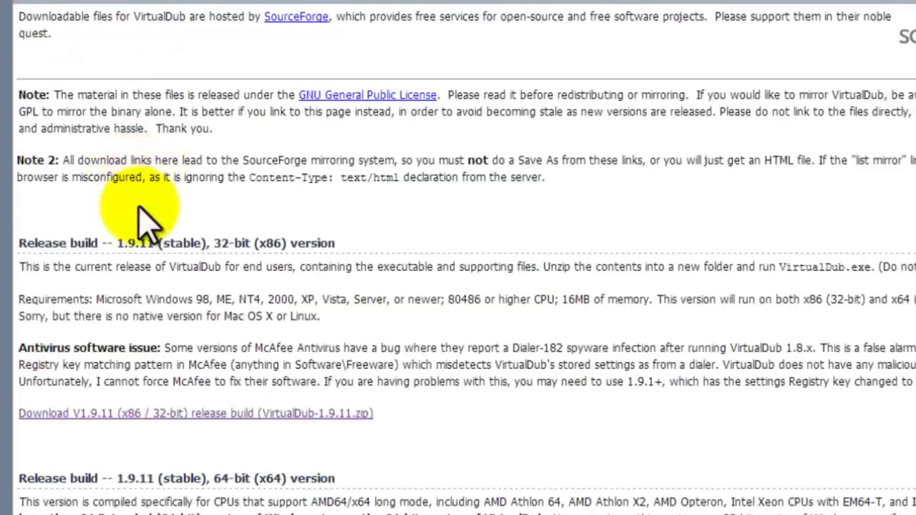
click(91, 415)
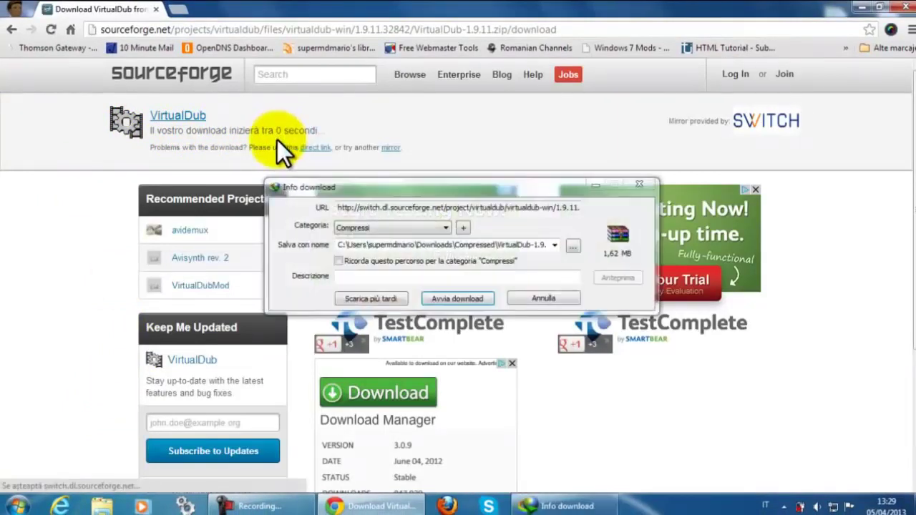
Download the archive to the Desktop as VirtualDub-1.9.11, accepting the server's file name and extension, and dismiss the completion dialog.
click(573, 244)
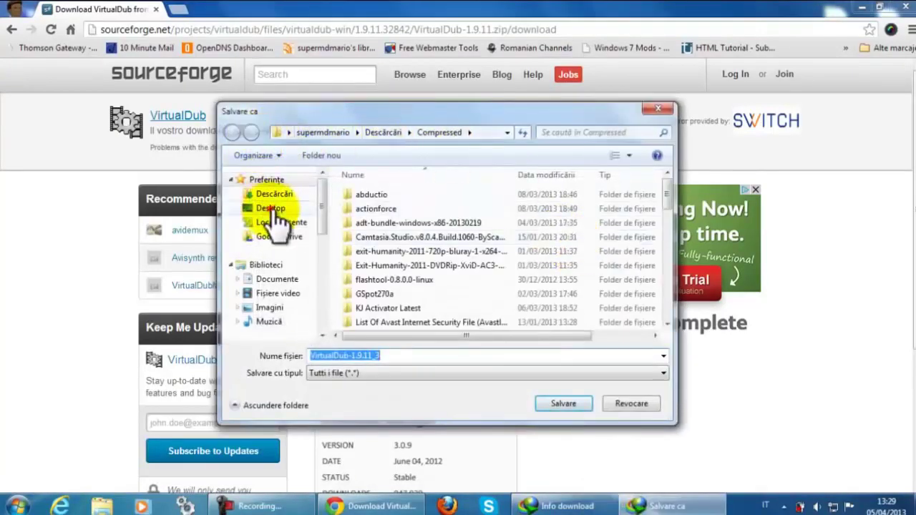
click(272, 209)
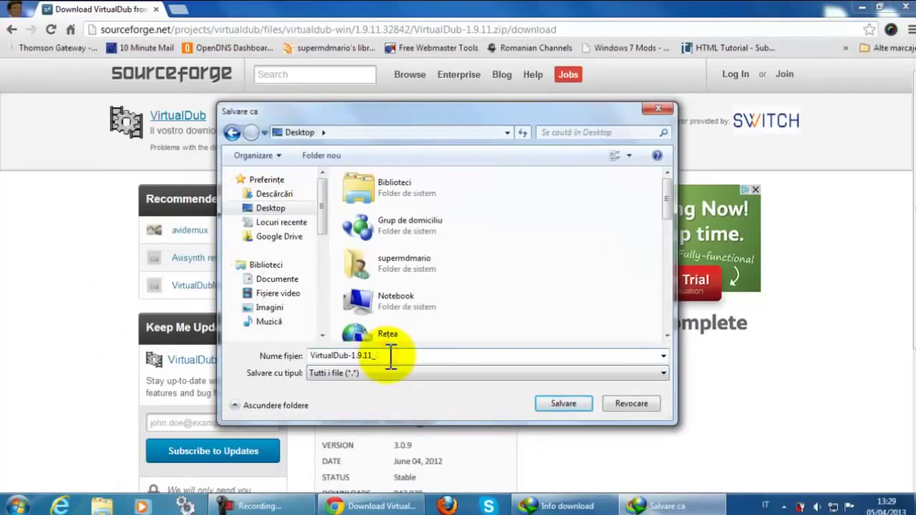
click(569, 404)
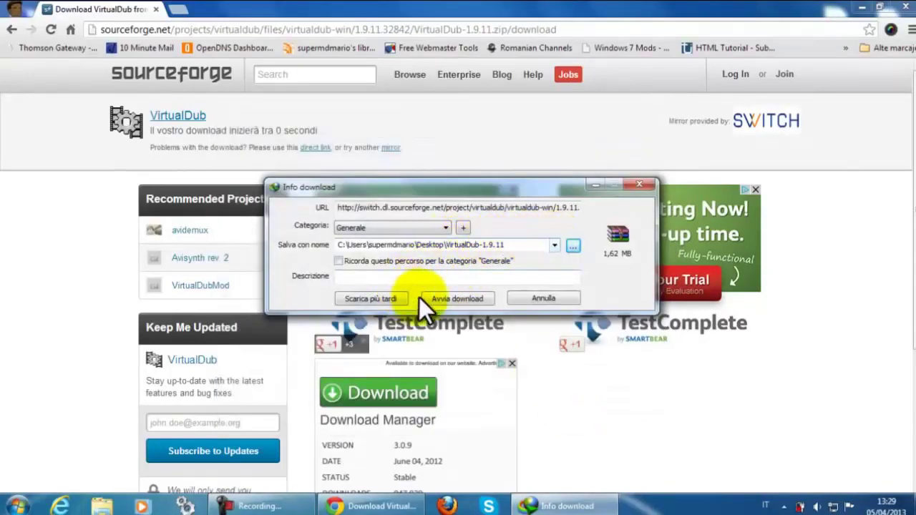
click(458, 300)
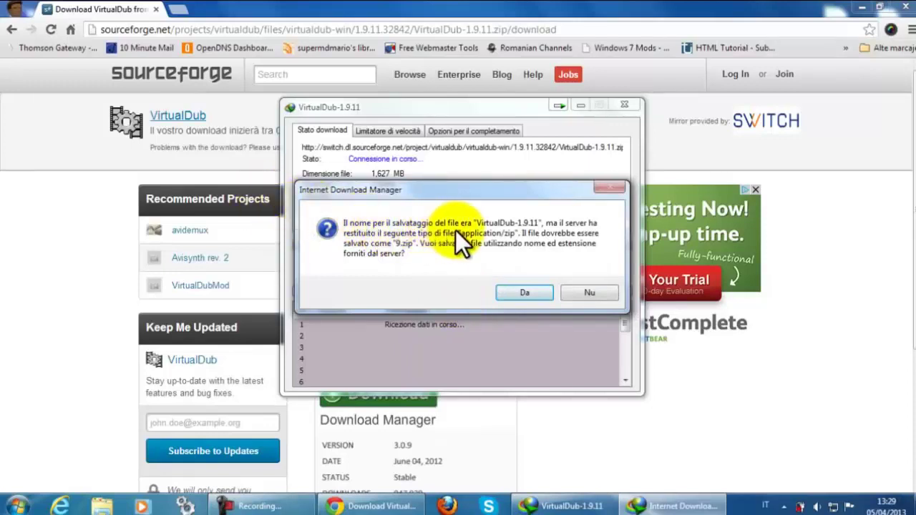
click(526, 293)
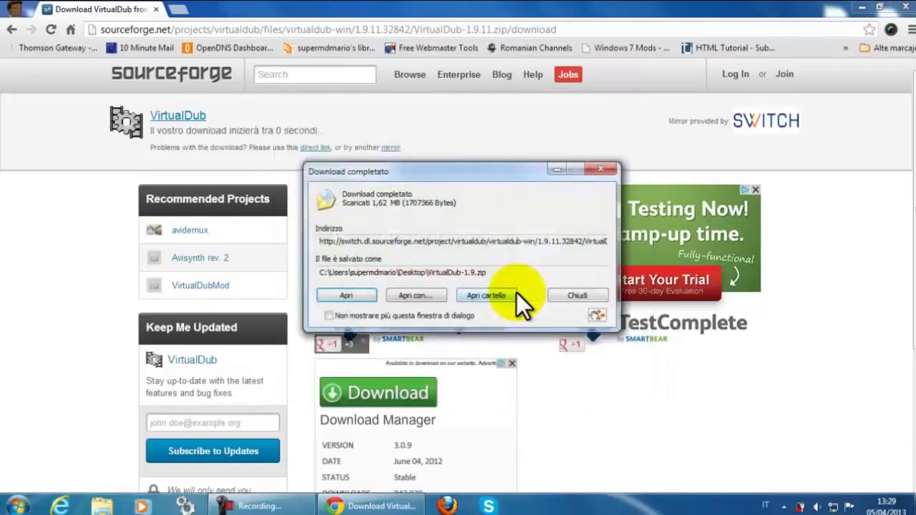
click(577, 296)
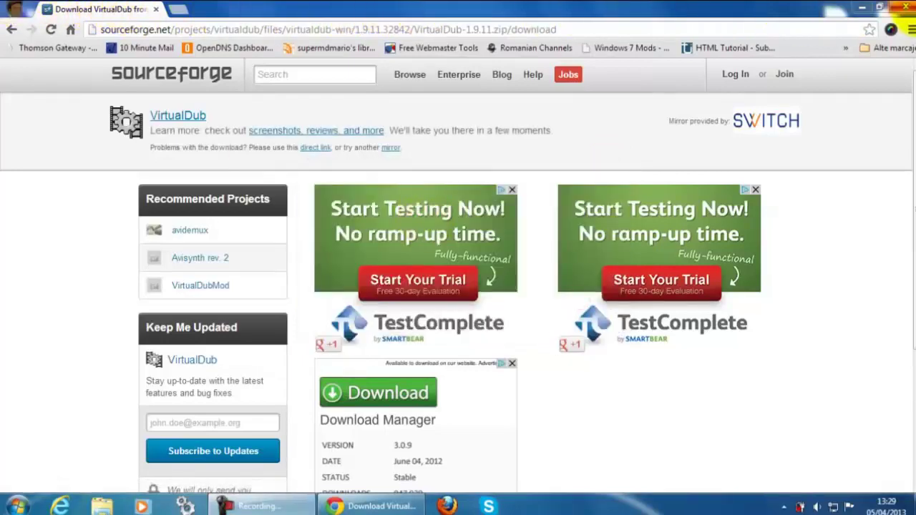
Extract the downloaded archive into its own VirtualDub-1.9 folder on the desktop and launch the VirtualDub application from it.
key(super+d)
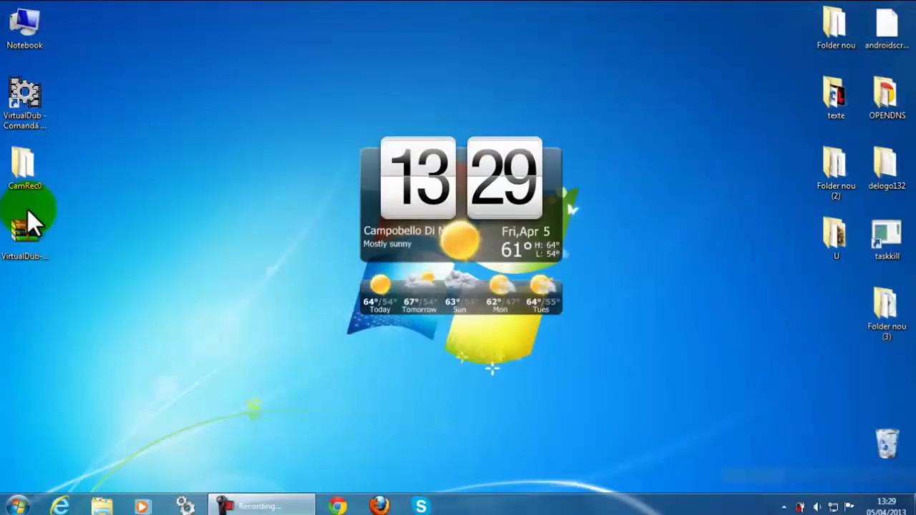
right_click(31, 226)
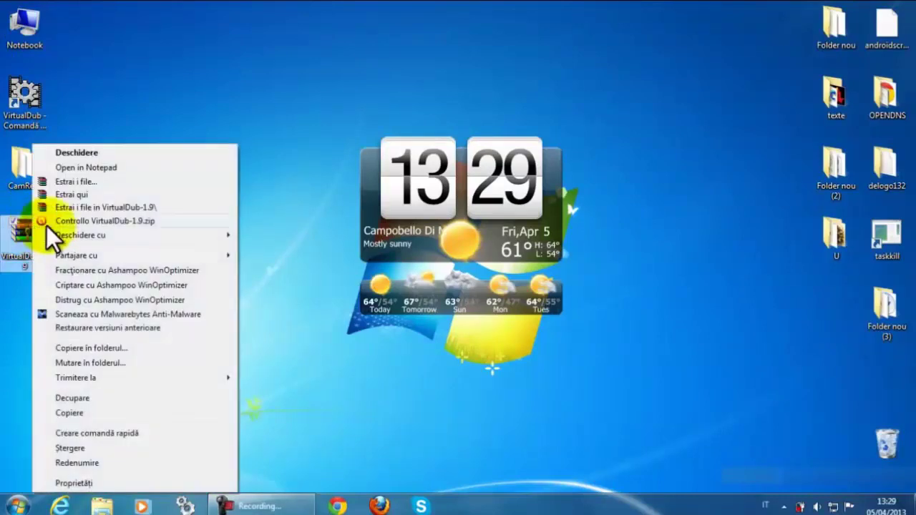
click(83, 207)
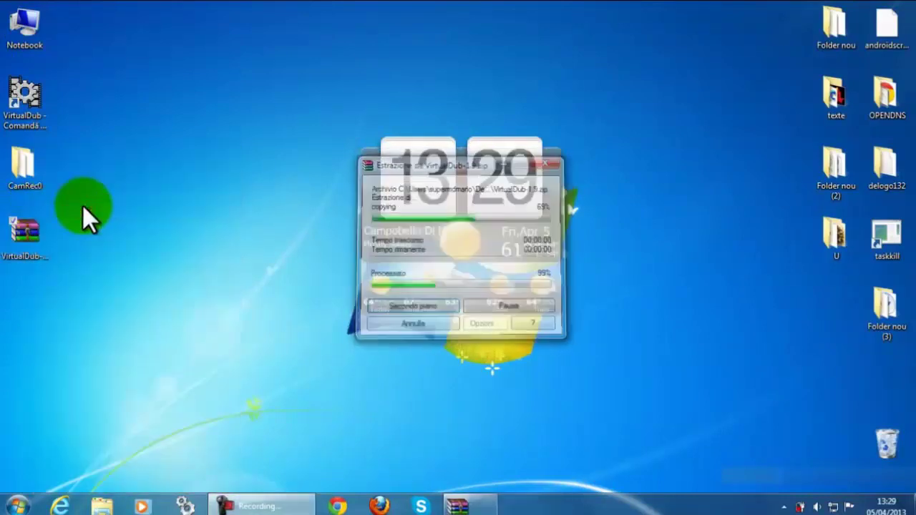
double_click(33, 313)
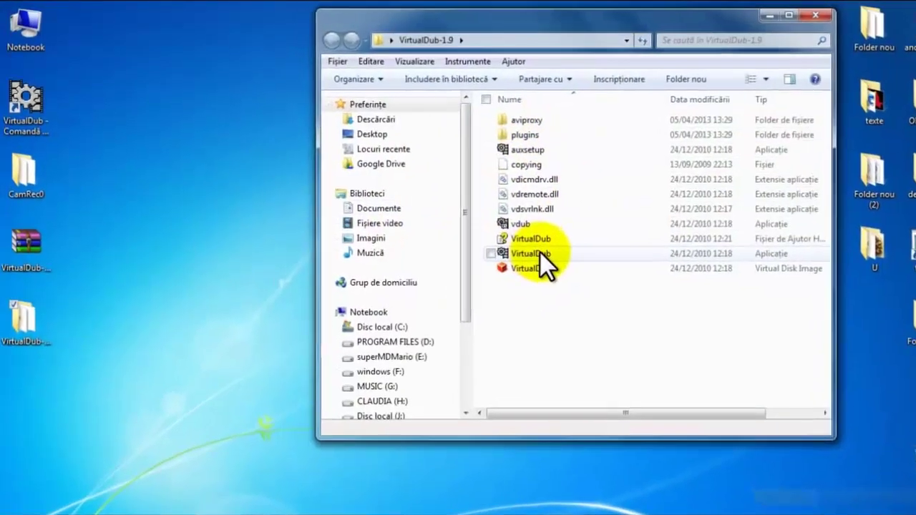
double_click(540, 253)
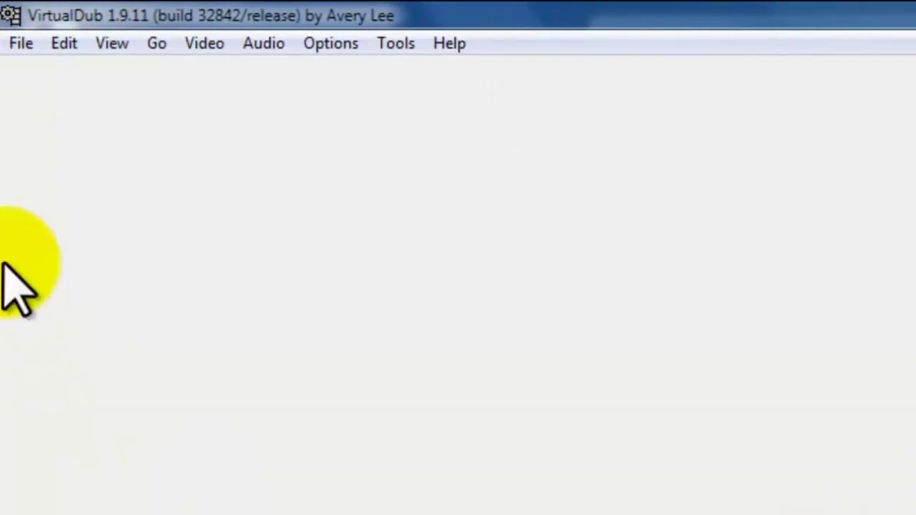
Look through the list of video filters that can be added, checking for a logo-removal filter, and close the program without adding any.
click(206, 45)
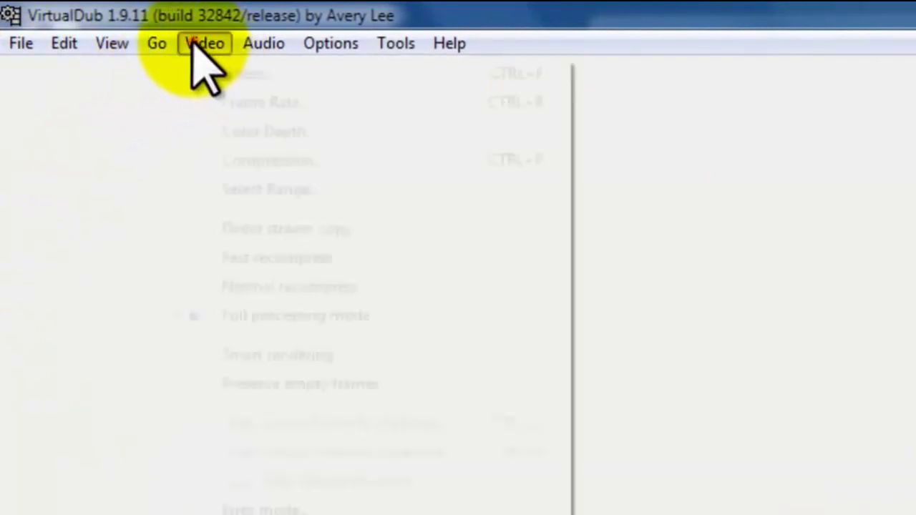
click(226, 75)
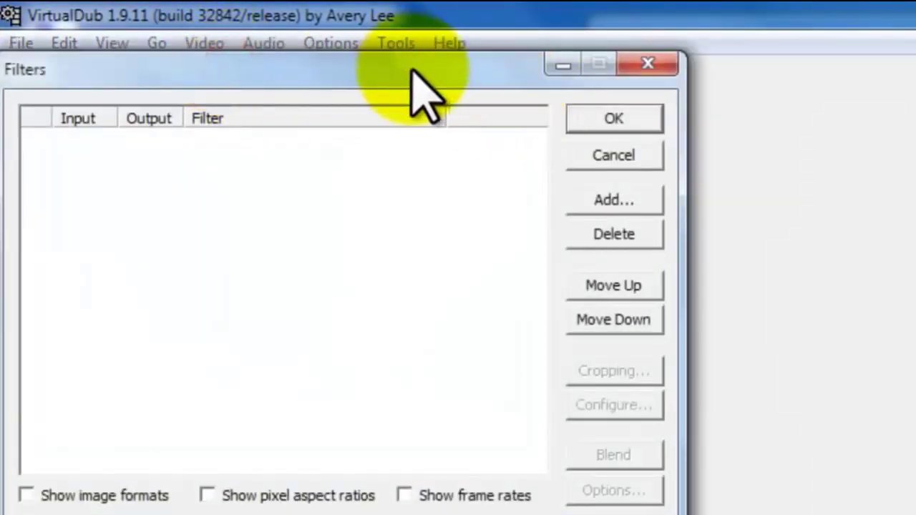
drag(422, 68, 770, 70)
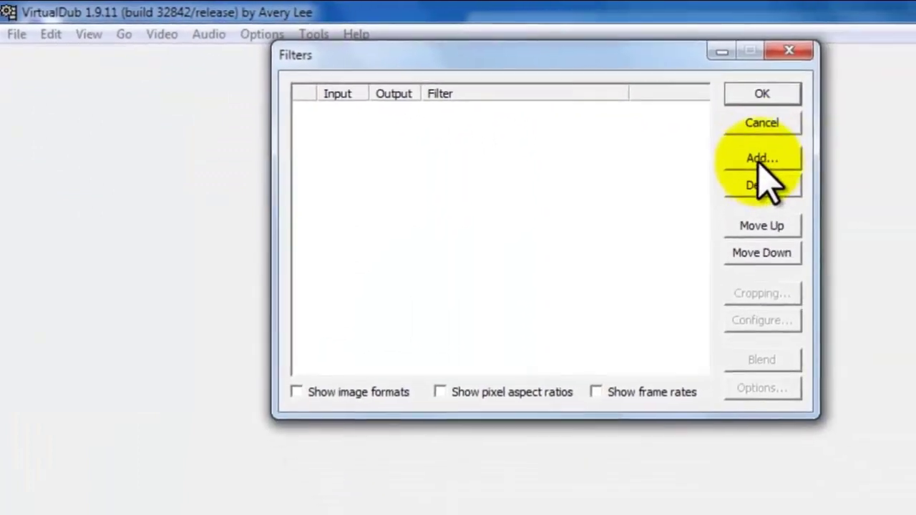
click(888, 187)
drag(672, 167, 681, 220)
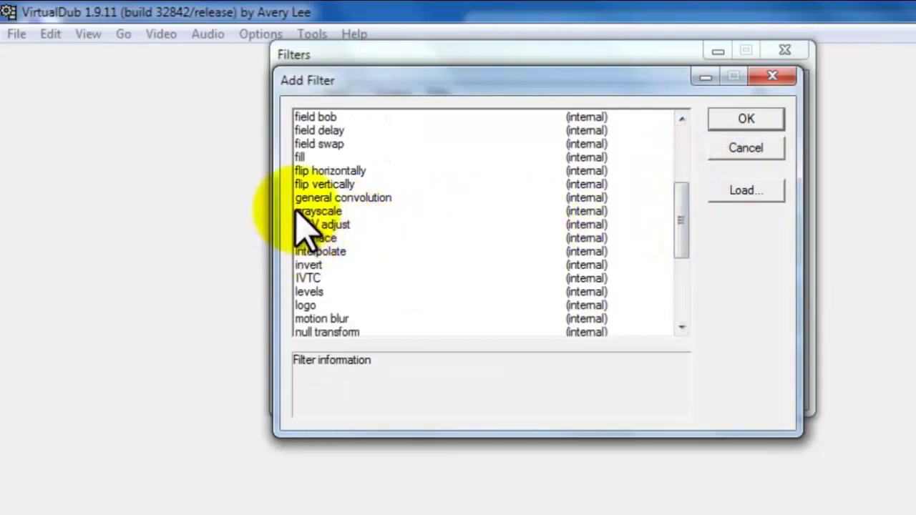
scroll(337, 314, down, 1)
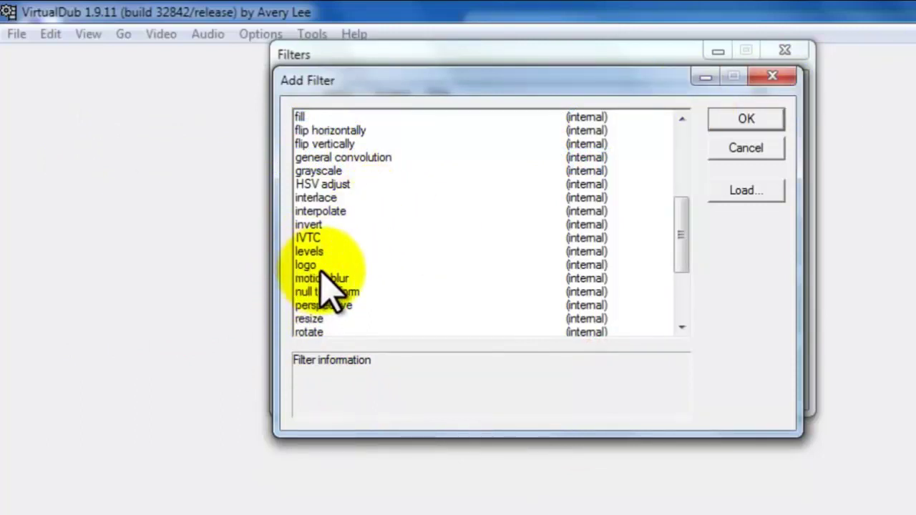
click(773, 77)
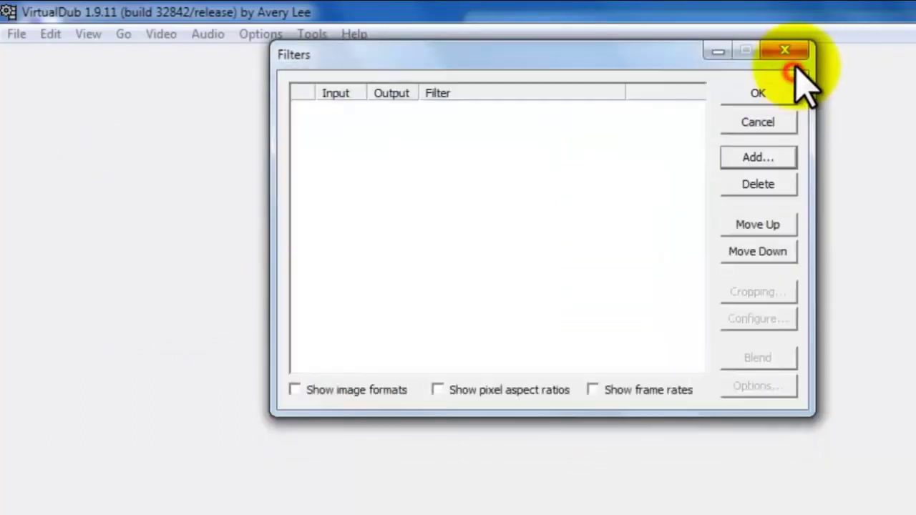
click(785, 51)
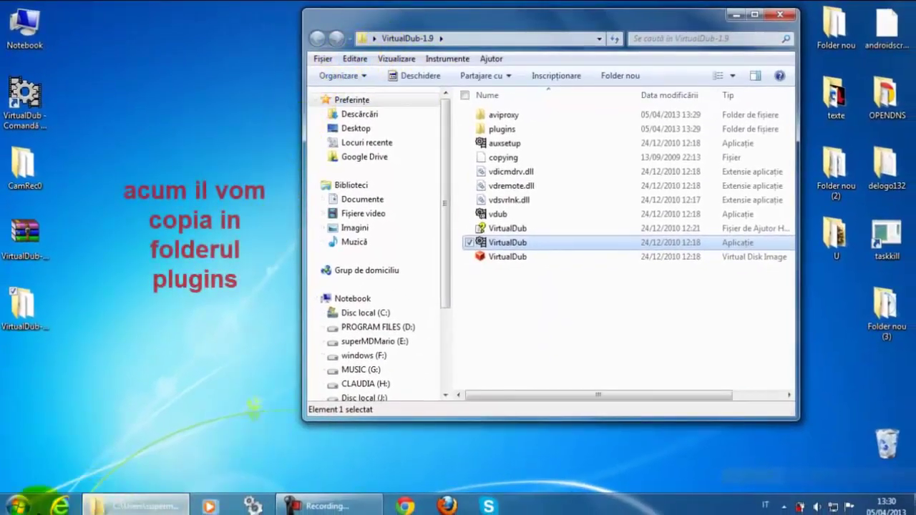
Copy logoaway.vdf from the plugins folder of VirtualDubMod_1_5_10_2_b2542, under MOVED APPS on drive D.
click(18, 504)
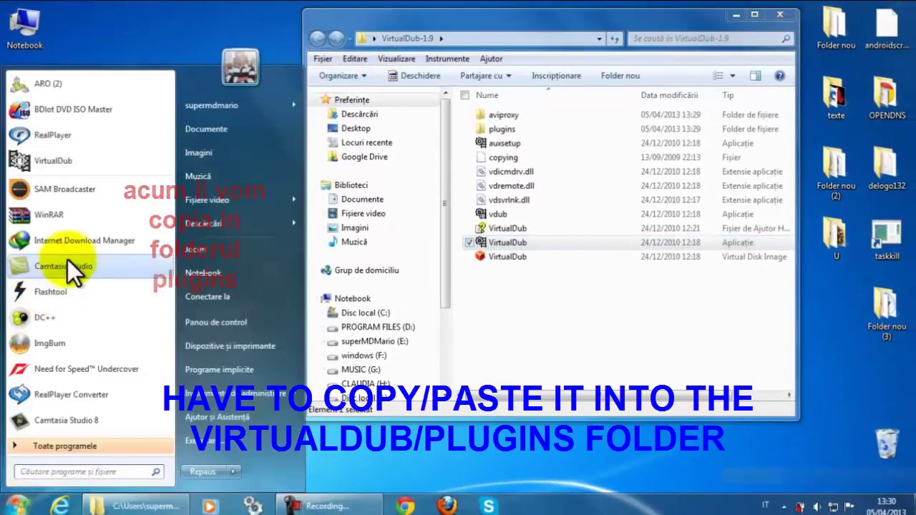
click(202, 273)
double_click(569, 179)
double_click(542, 197)
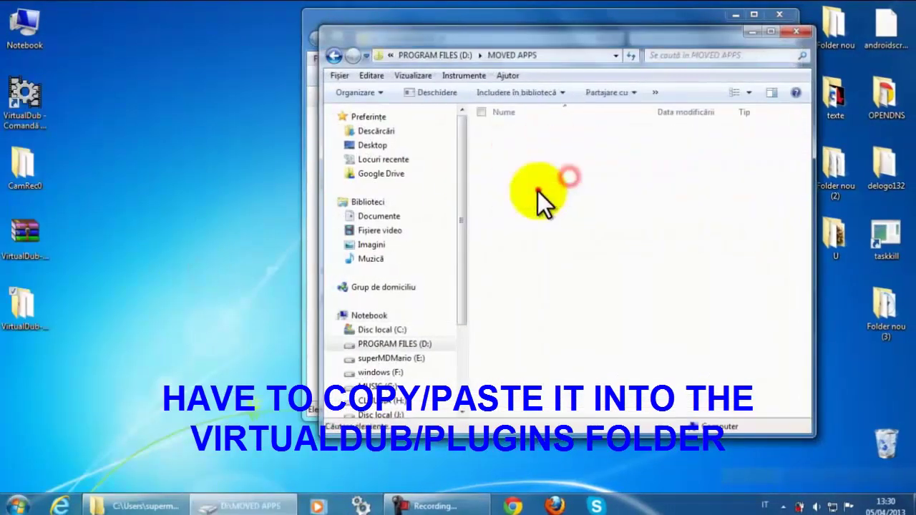
double_click(538, 190)
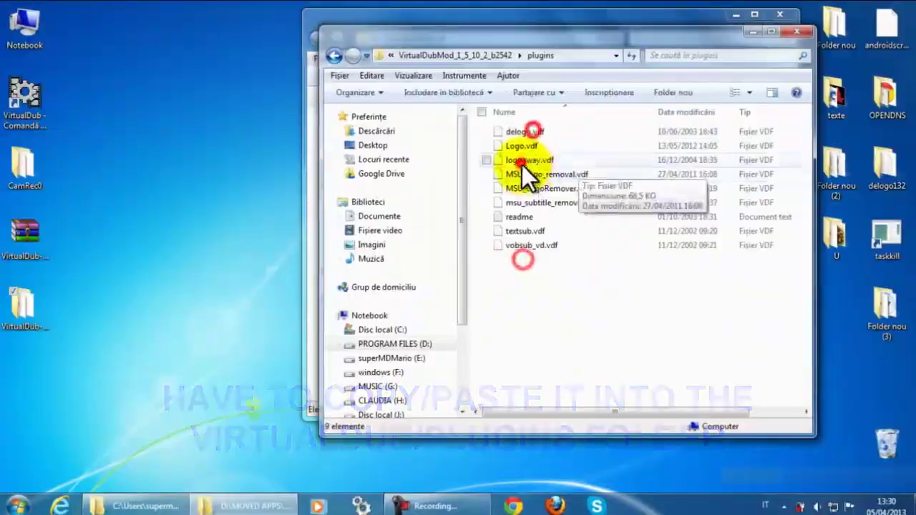
click(516, 163)
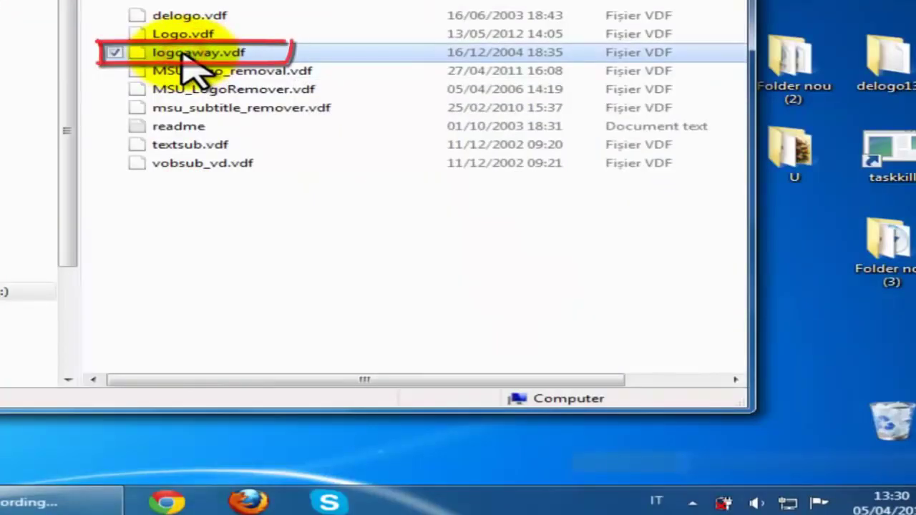
right_click(515, 163)
click(245, 374)
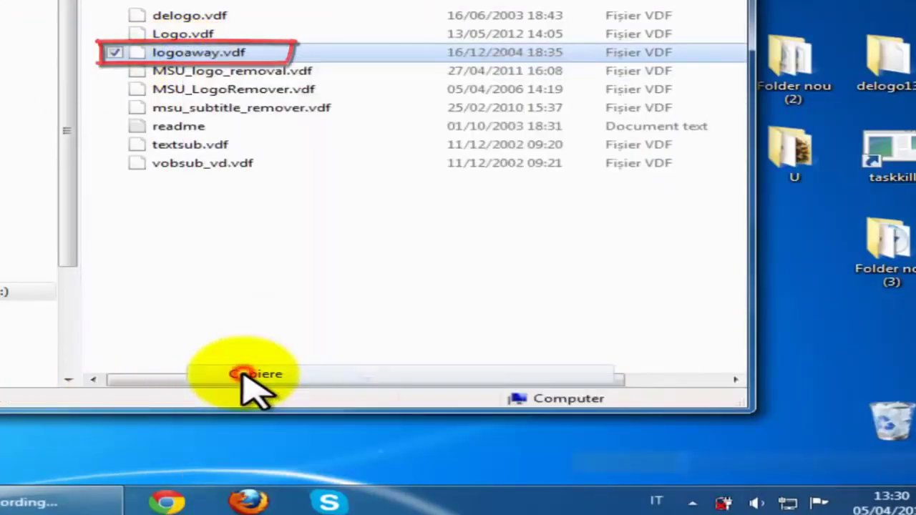
Paste the copied logoaway.vdf into the plugins folder of the extracted VirtualDub-1.9 folder on the desktop.
click(27, 308)
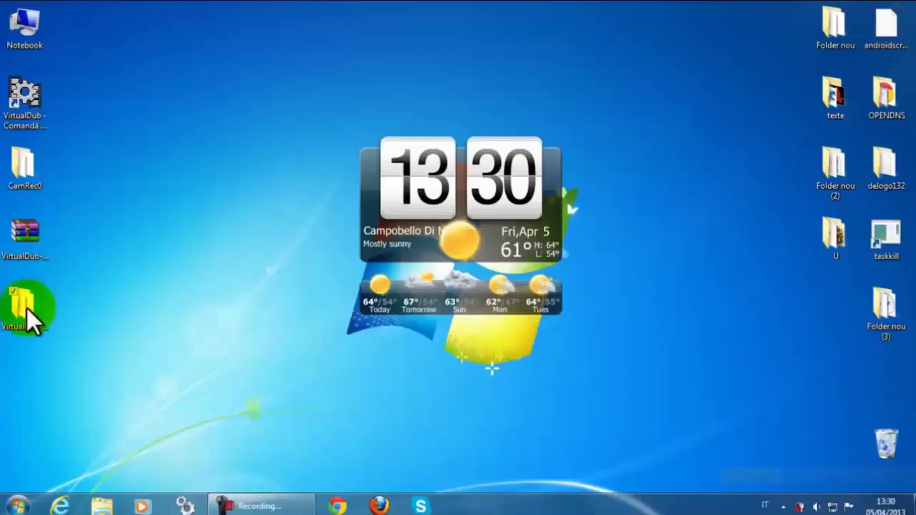
double_click(31, 300)
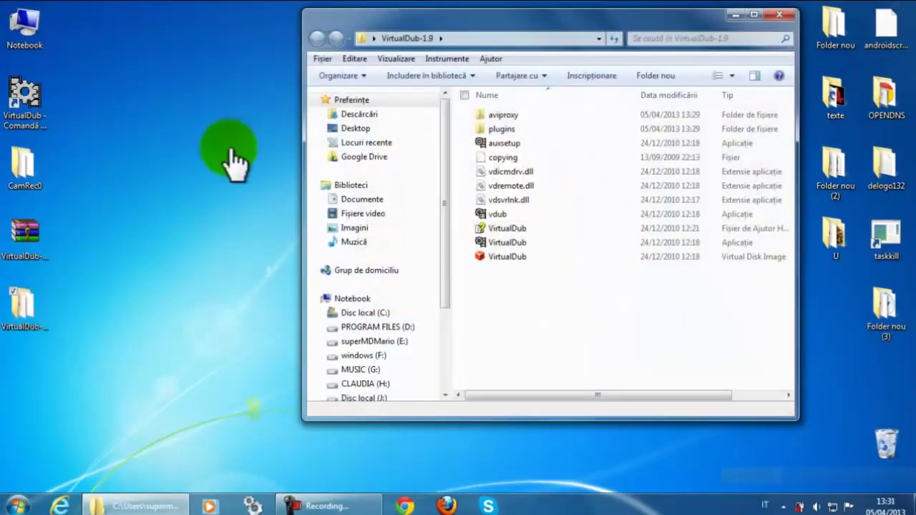
double_click(503, 128)
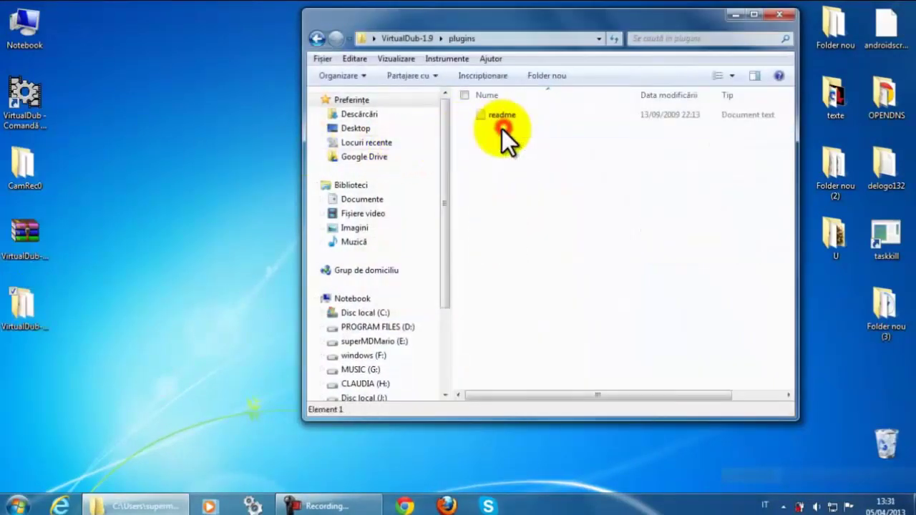
right_click(499, 167)
click(548, 259)
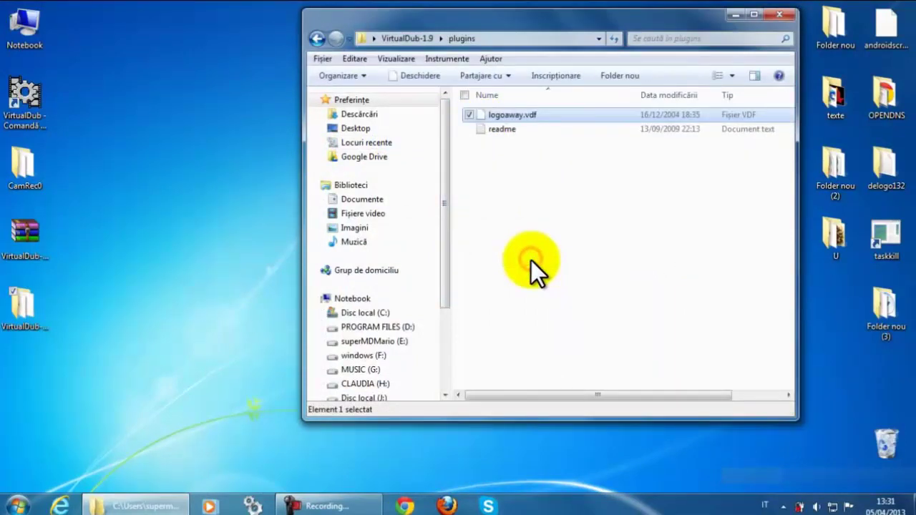
Read the readme file in the plugins folder for how filter plugins are loaded, and close it.
double_click(501, 130)
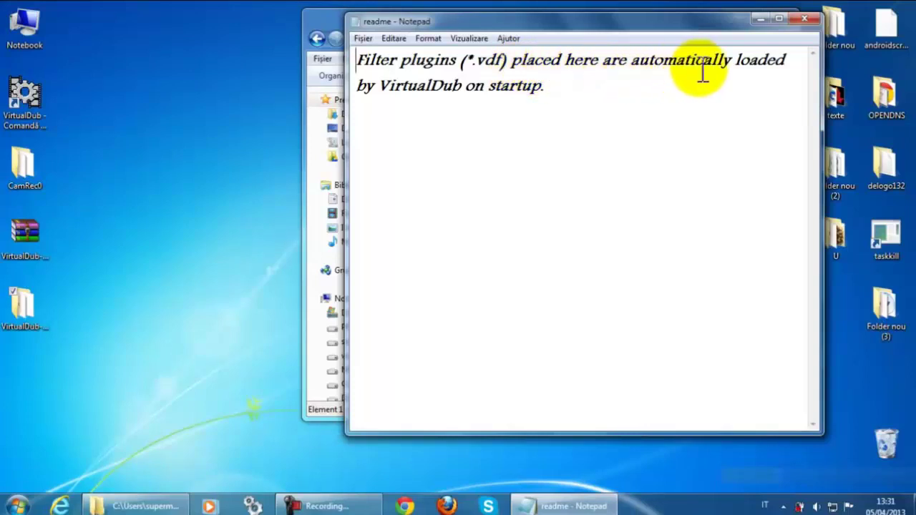
click(803, 19)
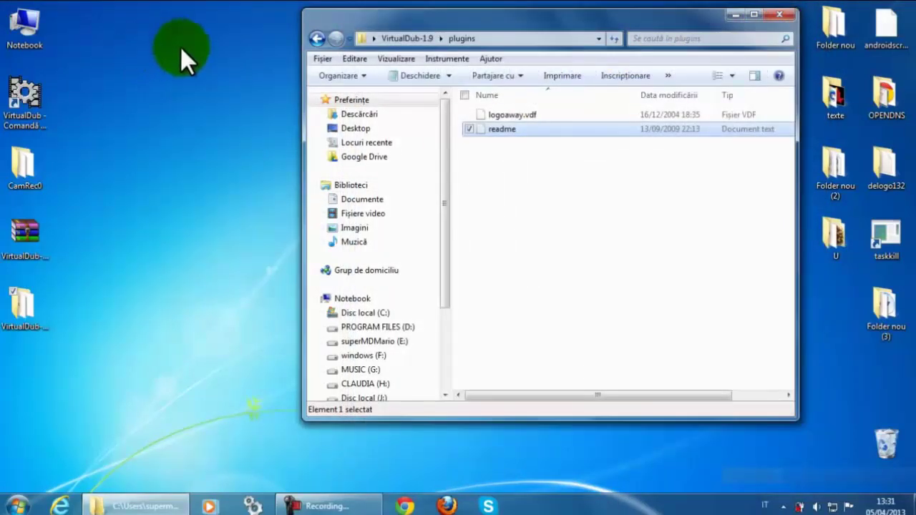
Close the VirtualDub-1.9 folder and start VirtualDub from its desktop shortcut.
click(321, 40)
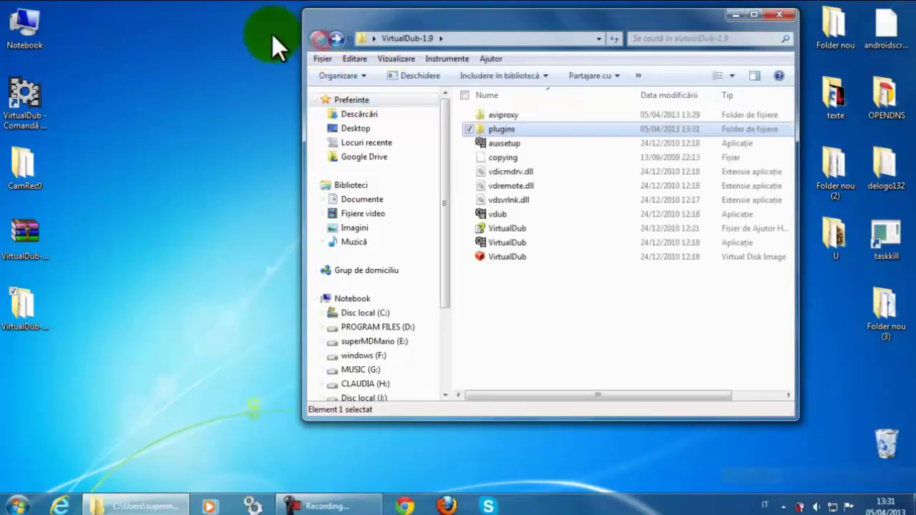
click(784, 12)
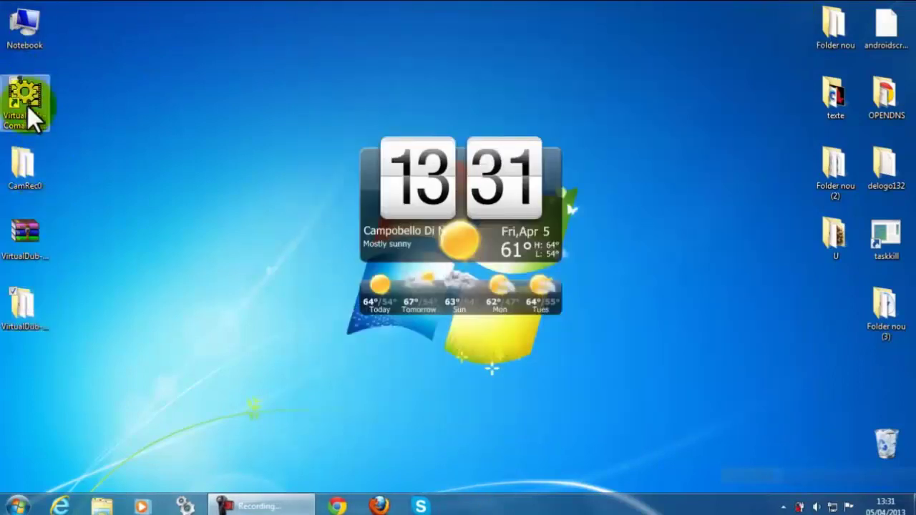
double_click(29, 93)
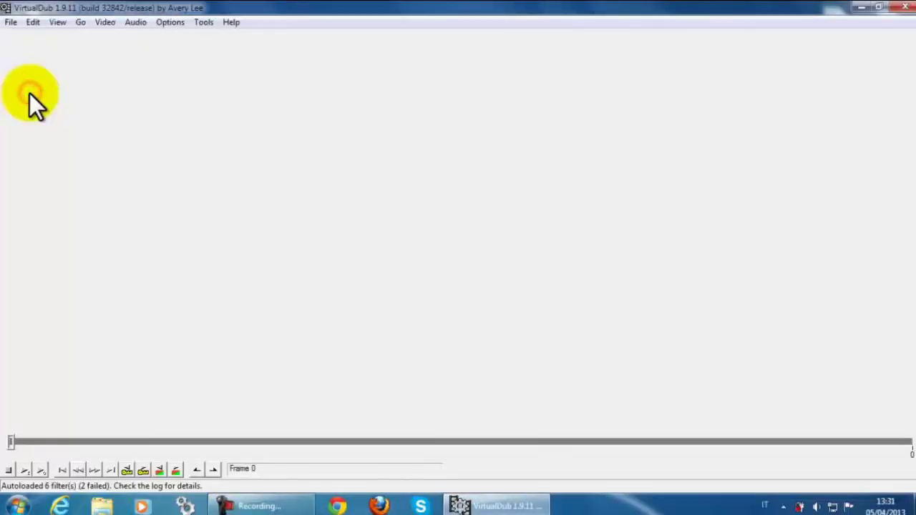
Open the video file Prince of Persia The Sands of Time (2010) [sub+WATERMARK].avi.
click(11, 22)
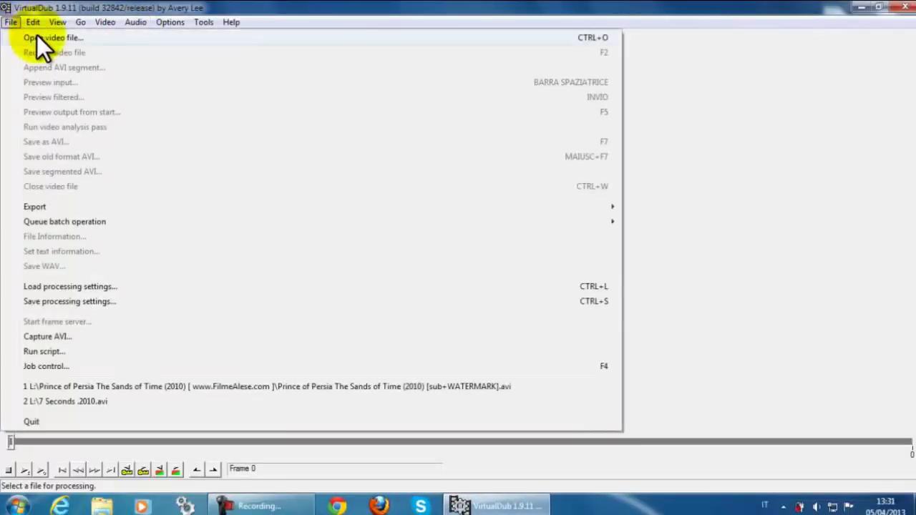
click(38, 37)
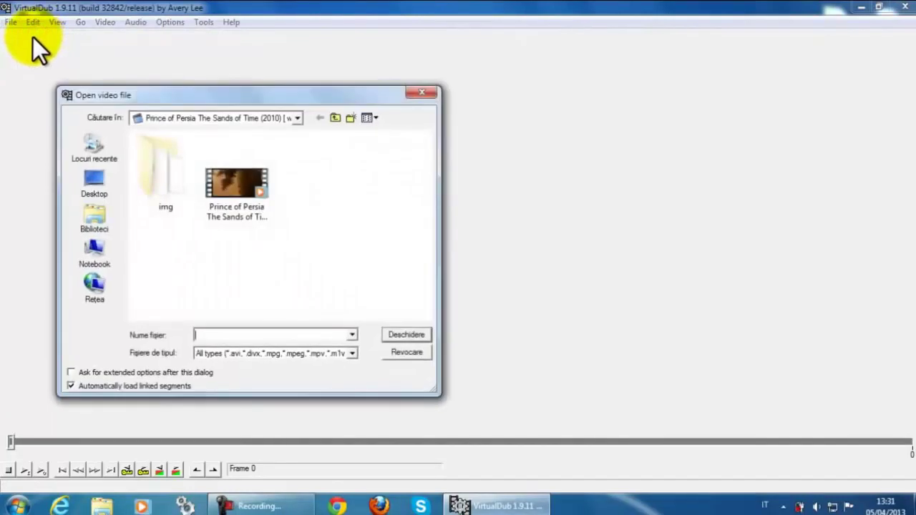
click(238, 180)
click(407, 337)
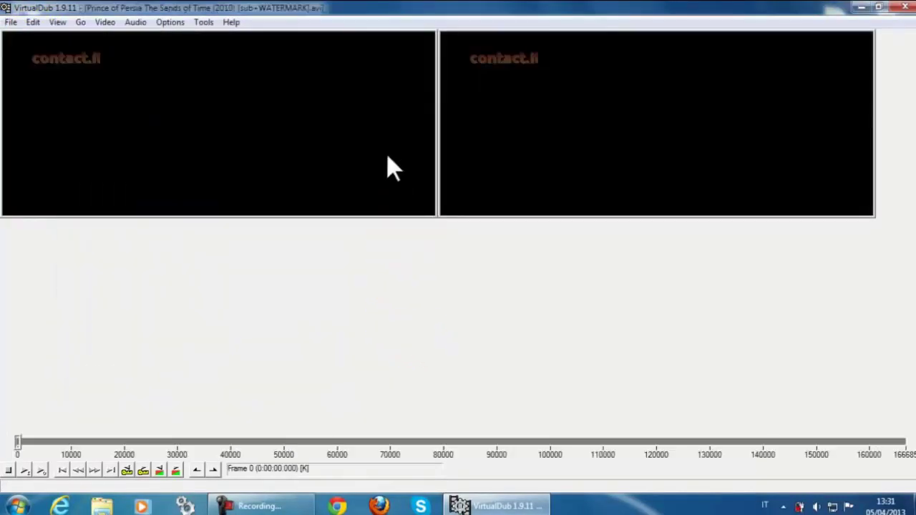
Enlarge the input and output video panes in height and width so they fill more of the window.
drag(386, 218, 394, 354)
drag(652, 217, 640, 353)
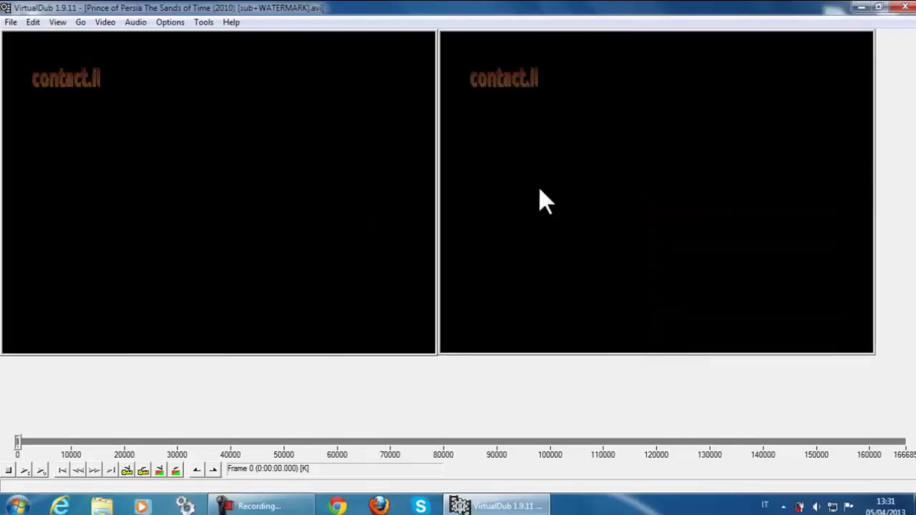
click(878, 7)
click(697, 59)
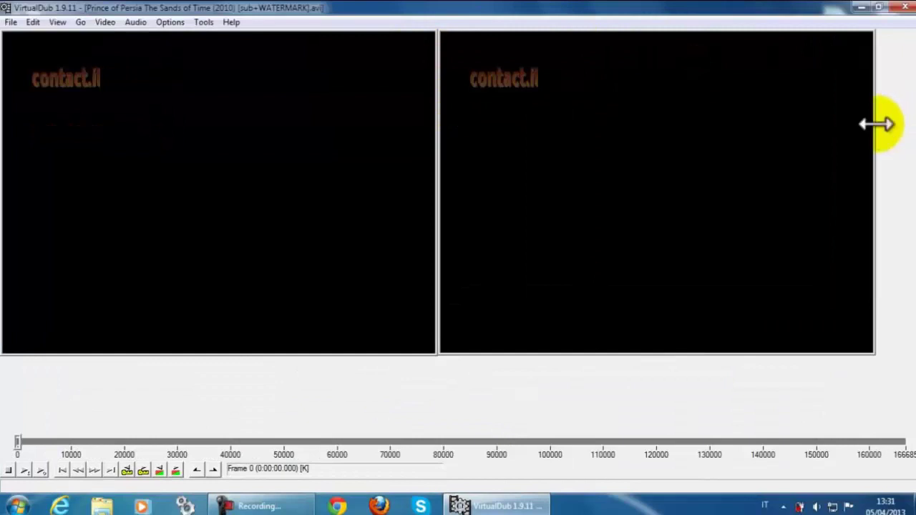
drag(877, 123, 910, 125)
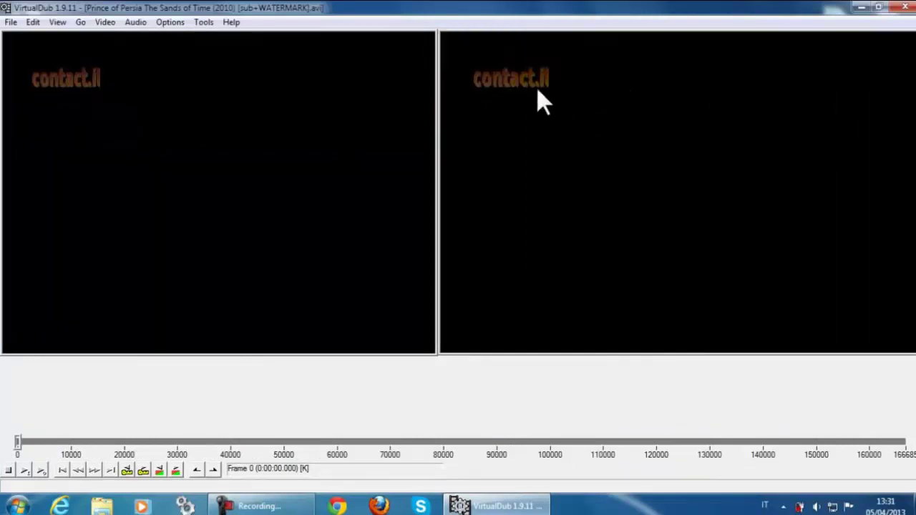
drag(437, 116, 453, 118)
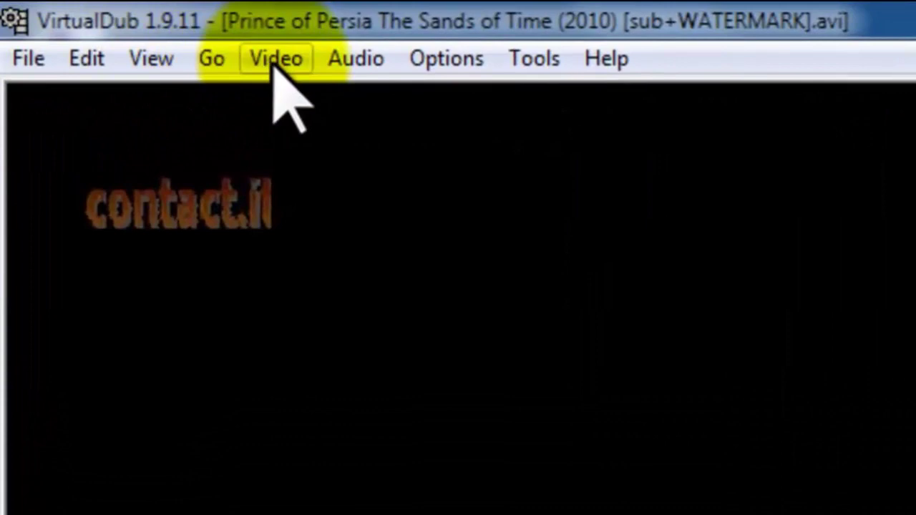
Add the logoaway v4.01 filter to the video's filter list.
click(272, 62)
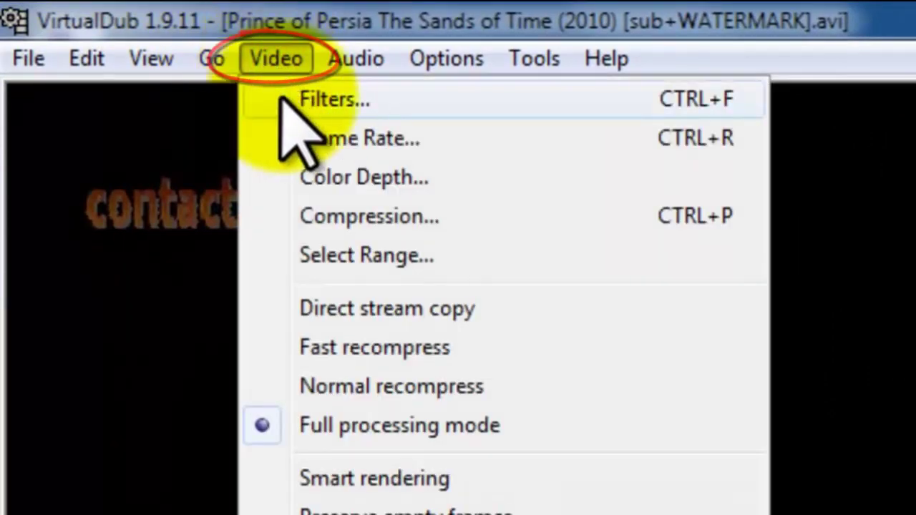
click(316, 102)
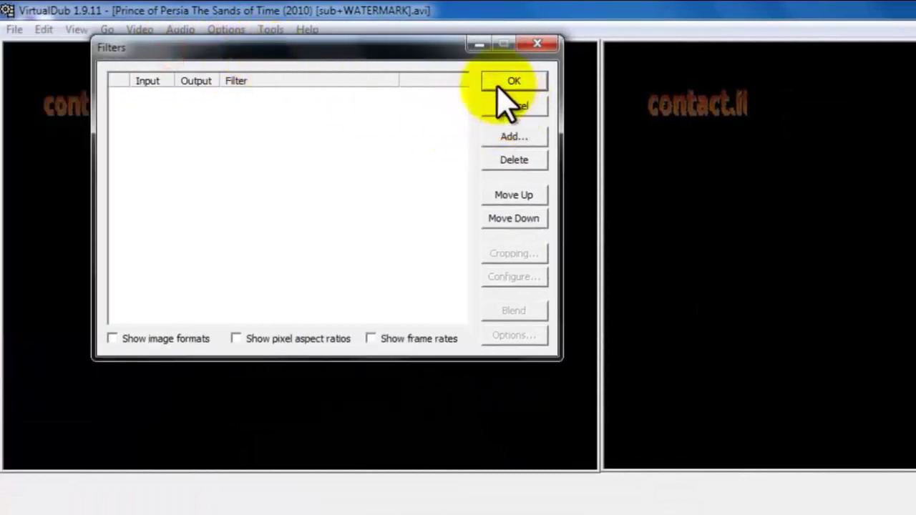
drag(368, 47, 369, 147)
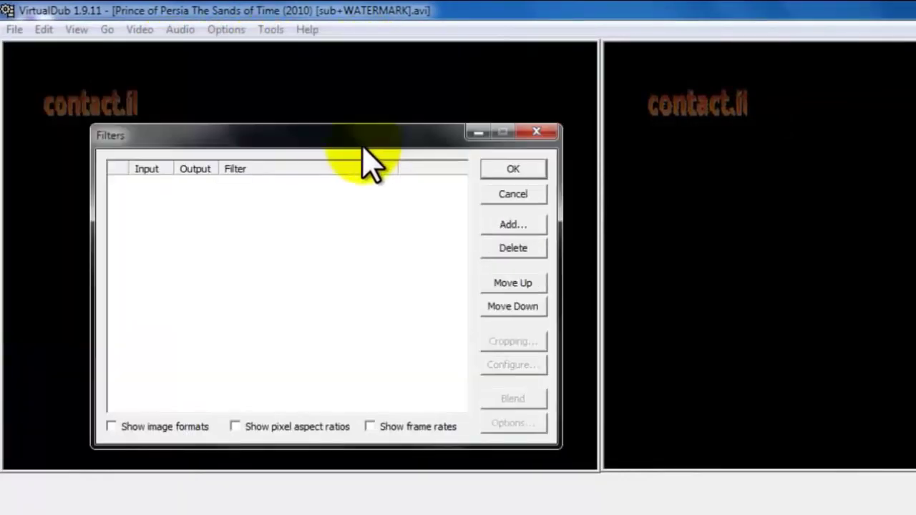
click(512, 225)
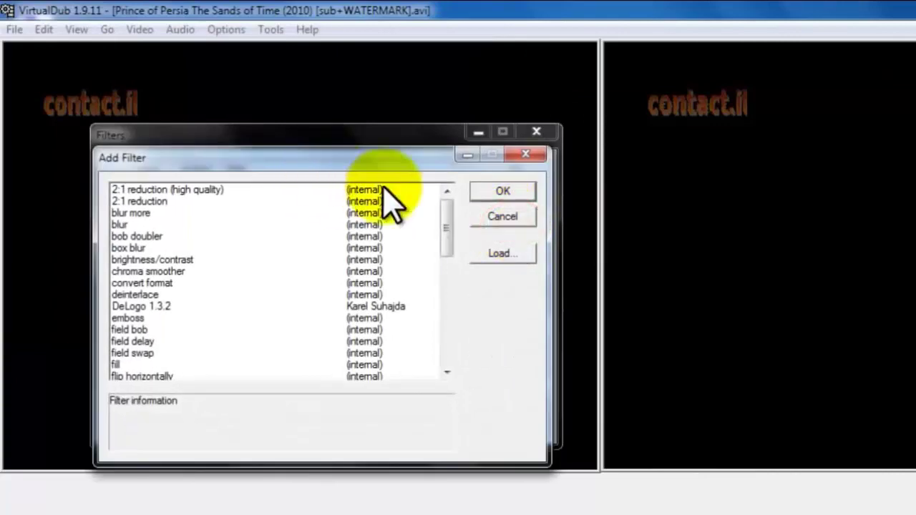
drag(447, 204, 458, 261)
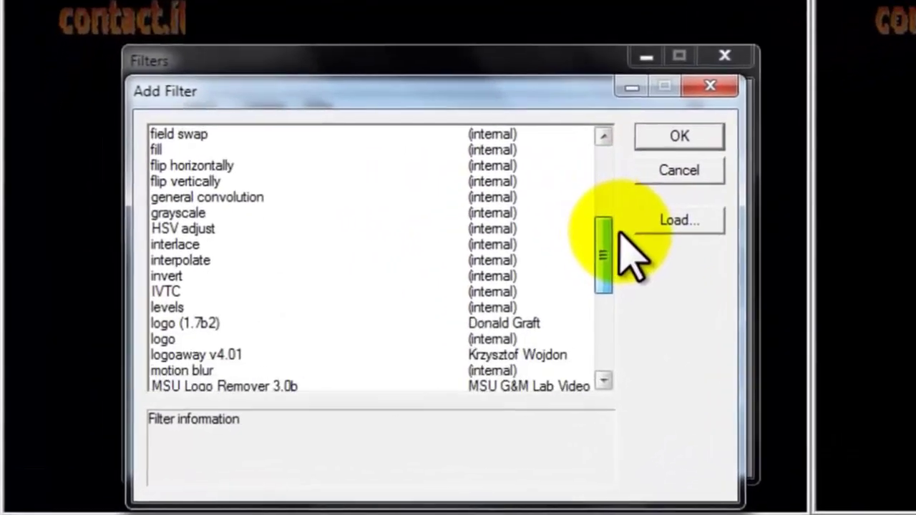
drag(619, 229, 618, 244)
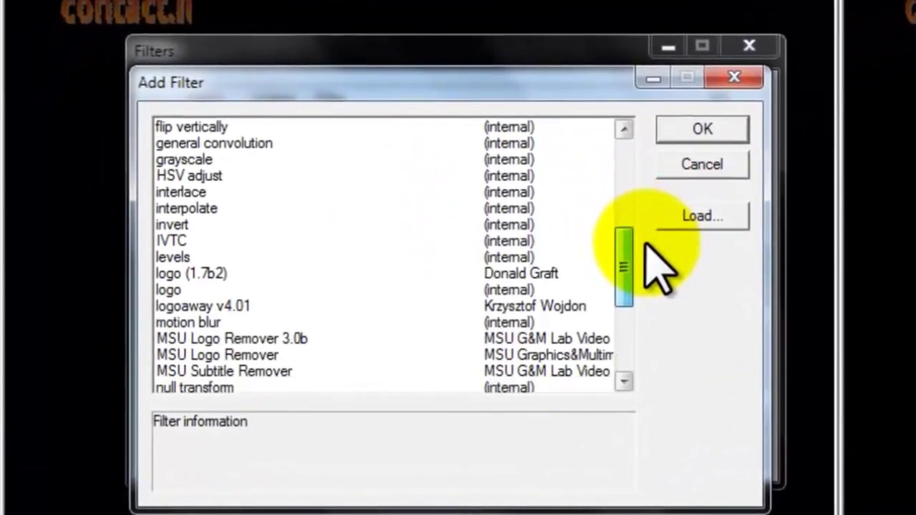
click(159, 303)
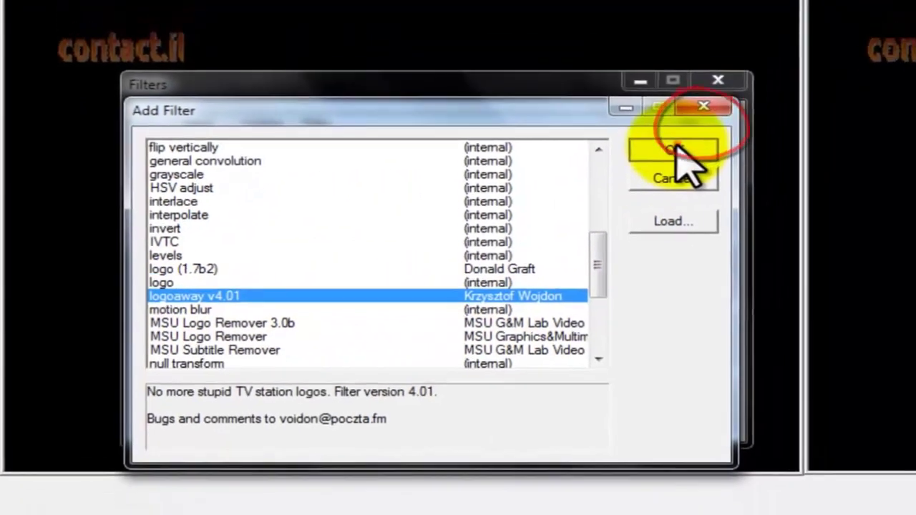
click(702, 131)
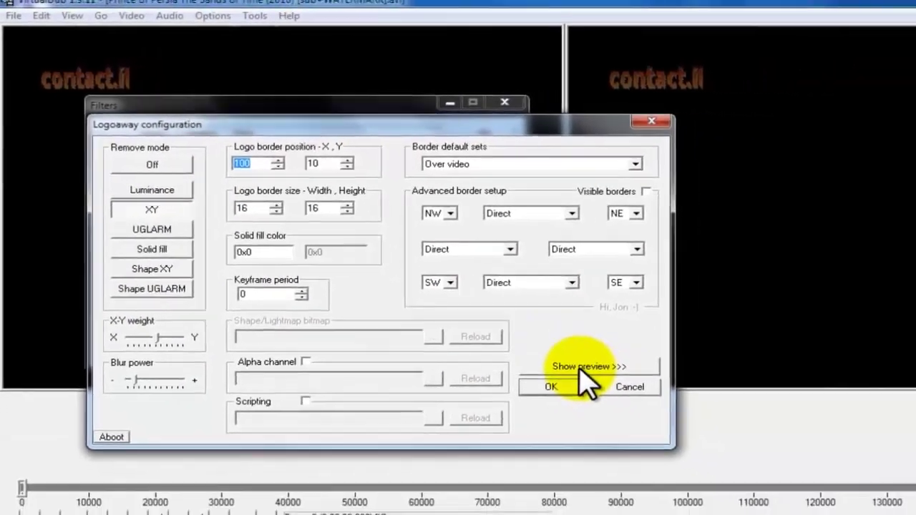
Show the filter preview enlarged beside the Logoaway configuration and move it to frame 26614.
click(787, 411)
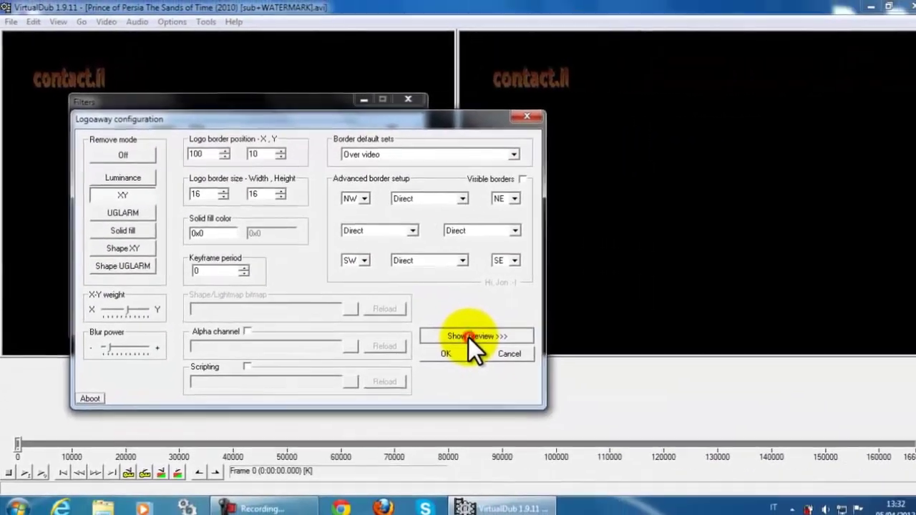
click(469, 338)
drag(625, 338, 585, 58)
drag(272, 120, 203, 11)
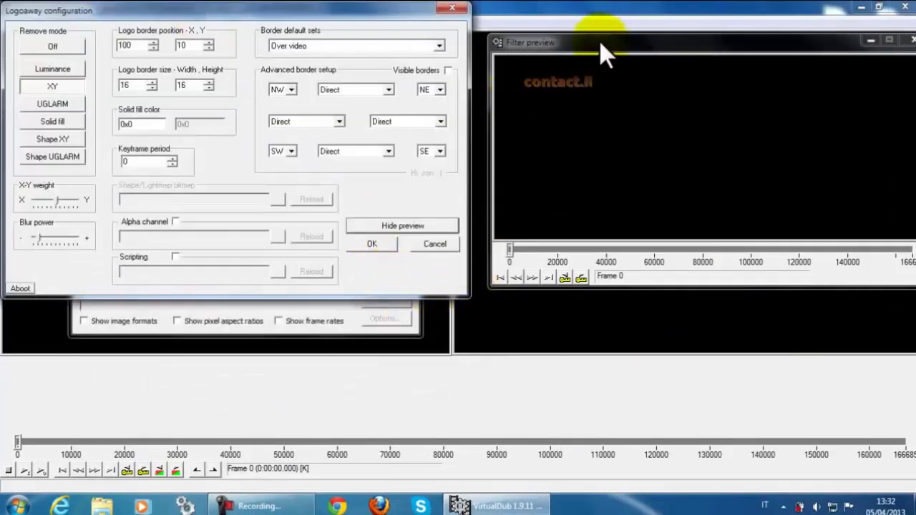
drag(600, 40, 589, 44)
drag(630, 288, 625, 421)
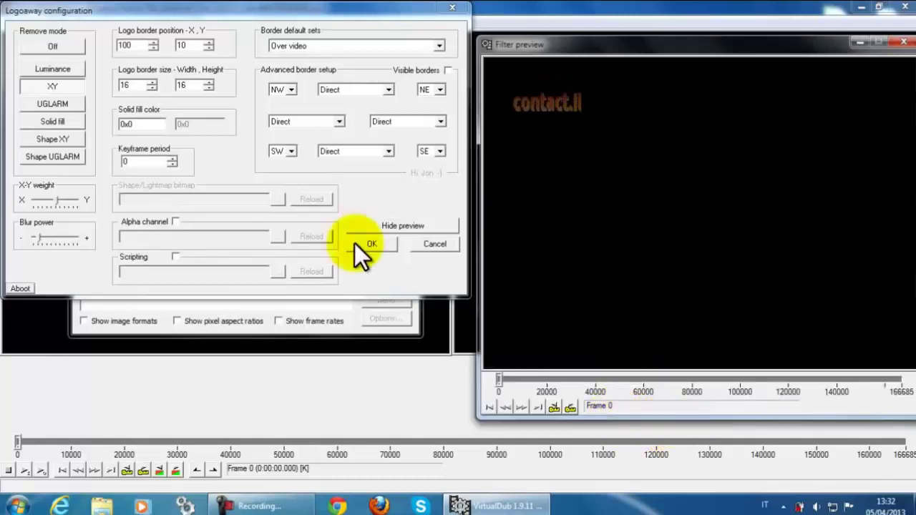
click(497, 379)
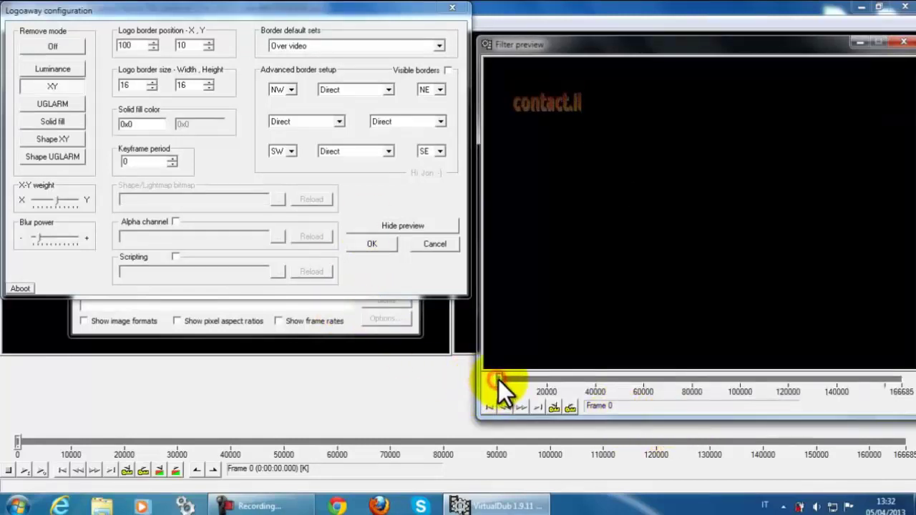
drag(505, 380, 563, 373)
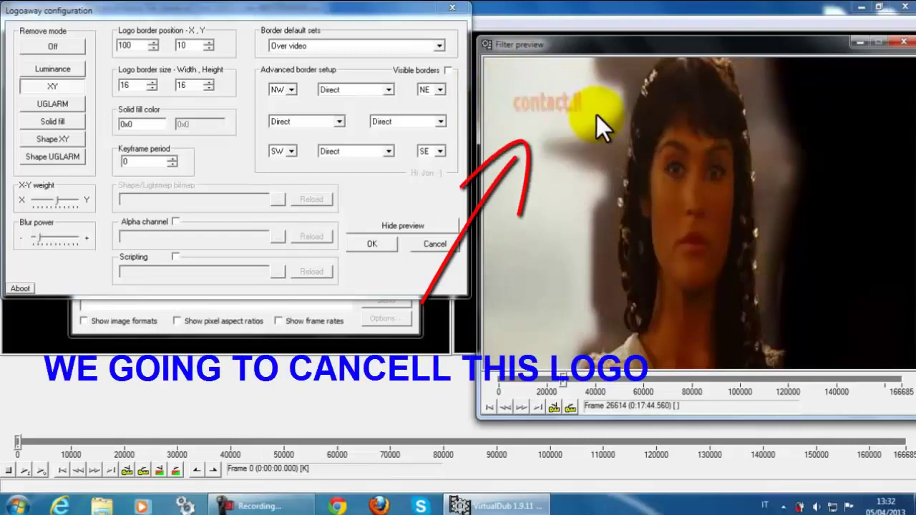
Set the remove mode to Solid fill and the logo border position to X 42, Y 28.
click(50, 119)
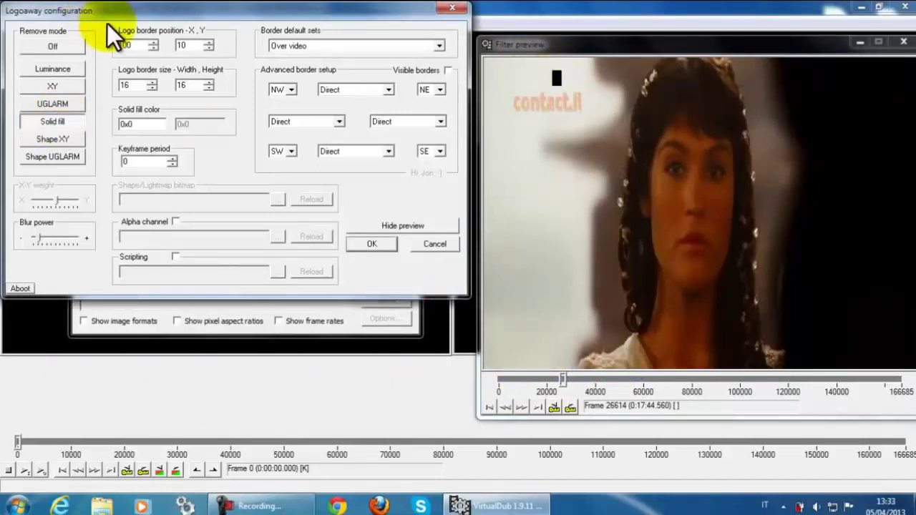
drag(153, 48, 154, 47)
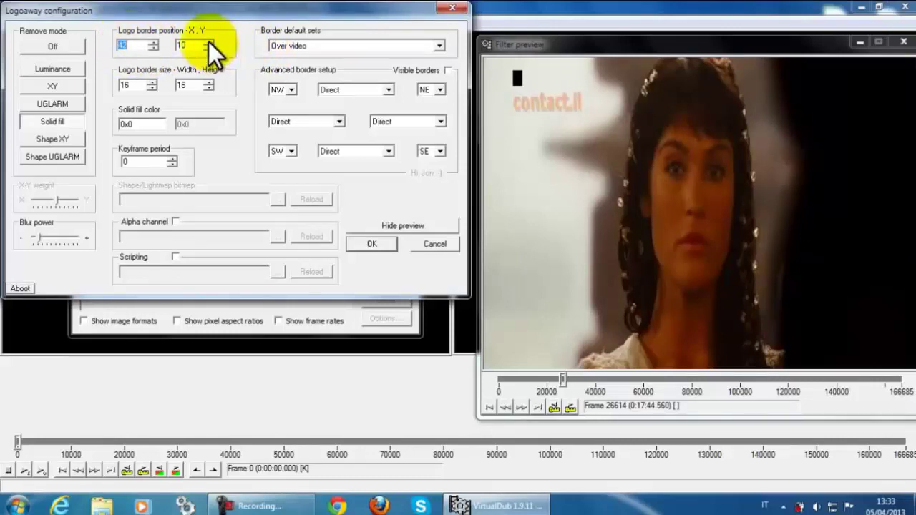
drag(208, 42, 210, 47)
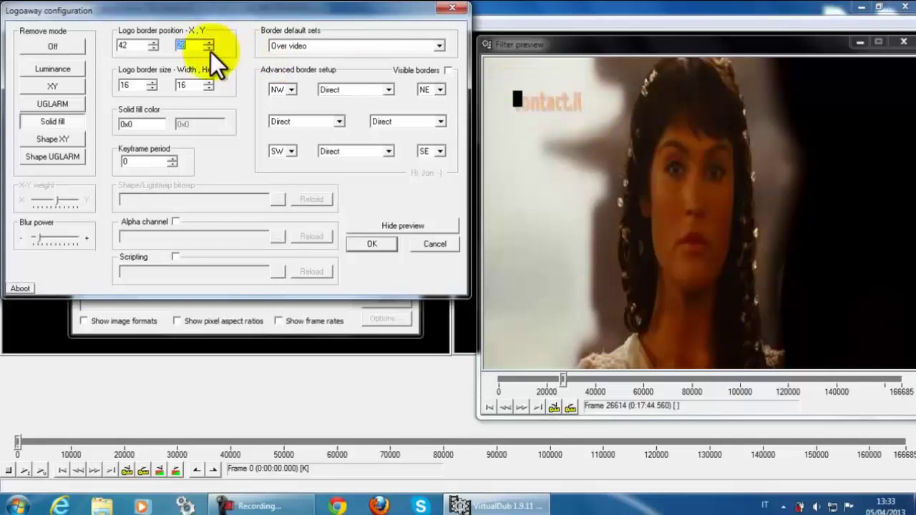
Set the logo border width to 107 so the filled box spans the whole logo text.
click(153, 83)
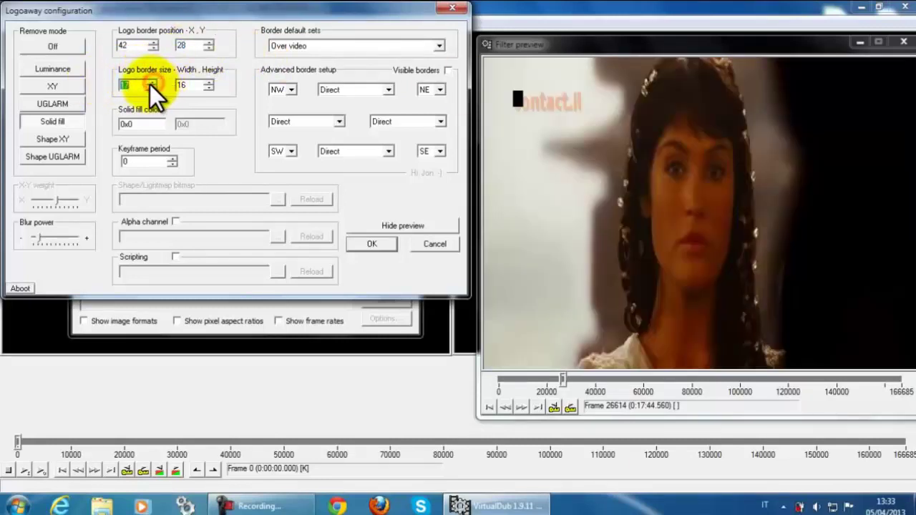
click(152, 83)
text(8)
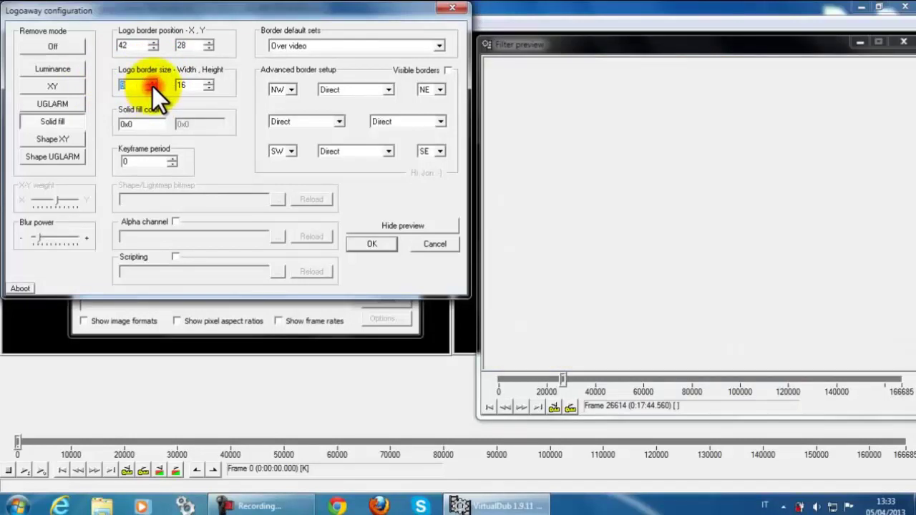
key(BackSpace)
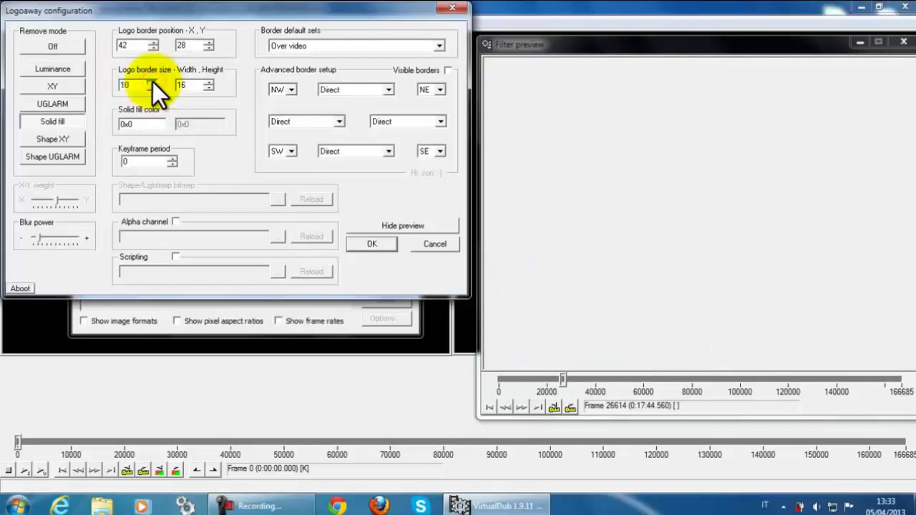
text(35)
click(153, 82)
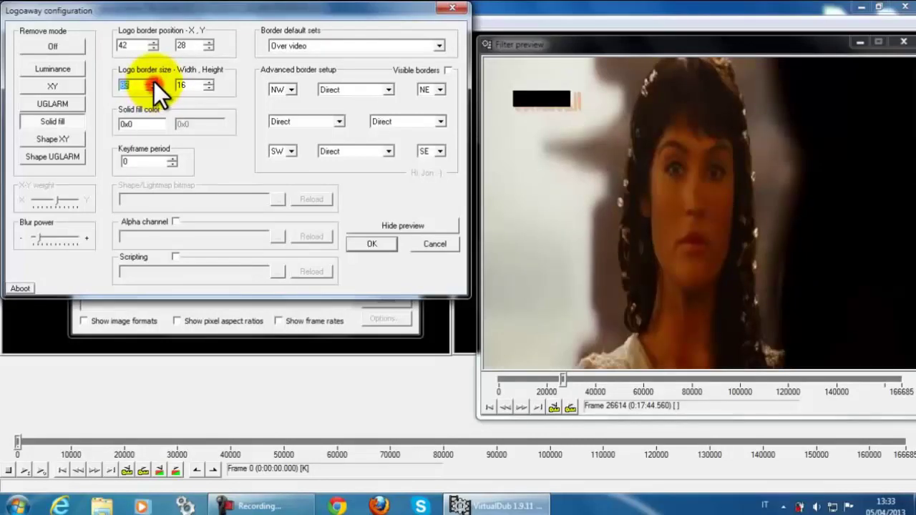
click(154, 82)
click(154, 82)
click(154, 81)
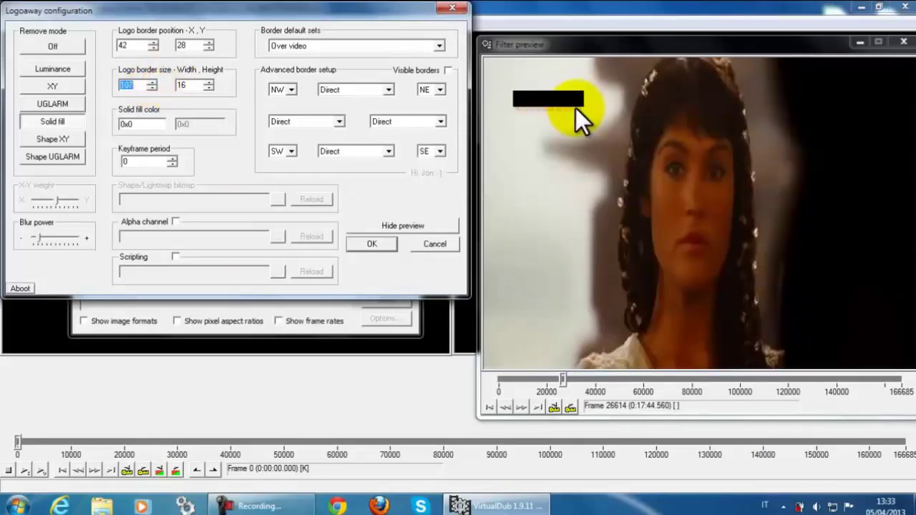
Set the logo border height to 21 so the box covers the logo, keeping the Solid fill mode.
click(209, 84)
click(208, 84)
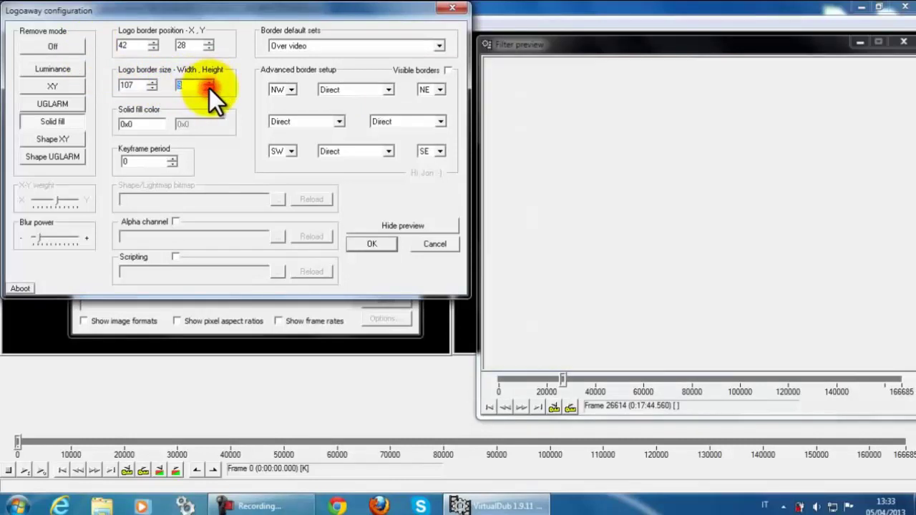
text(7)
click(209, 81)
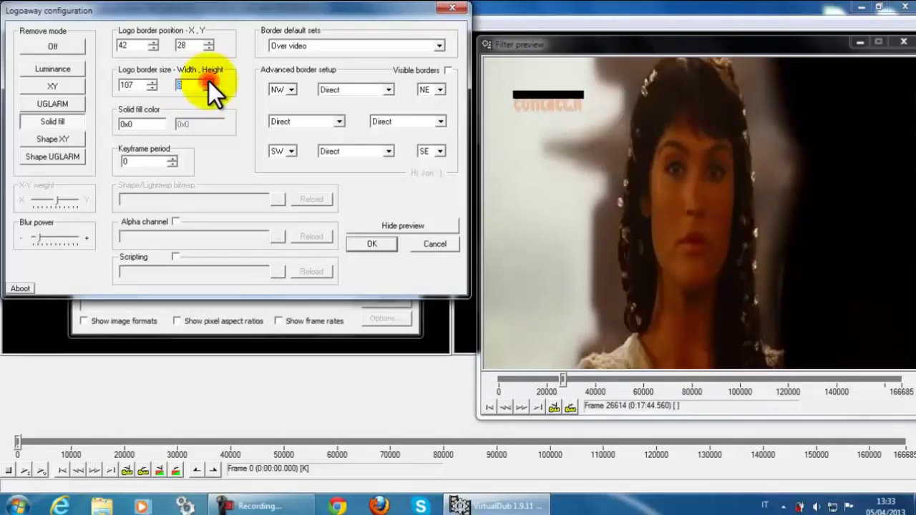
click(208, 81)
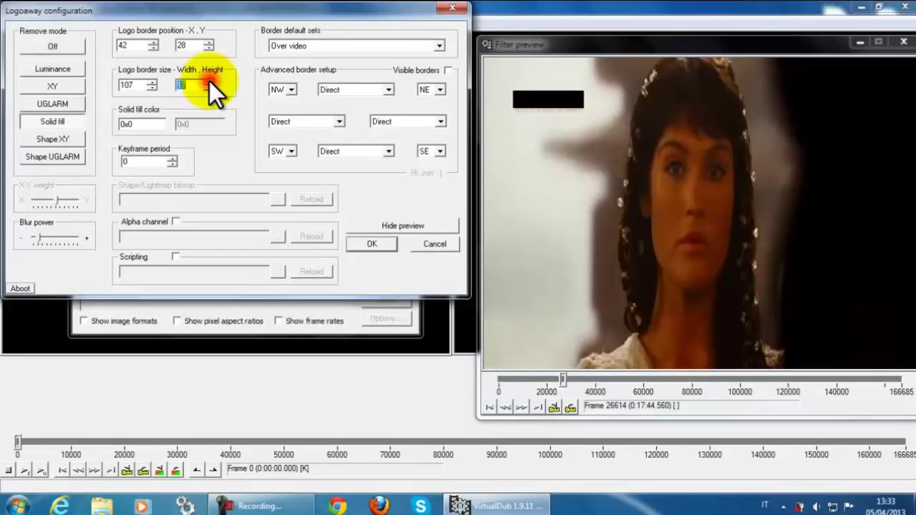
click(209, 81)
click(209, 81)
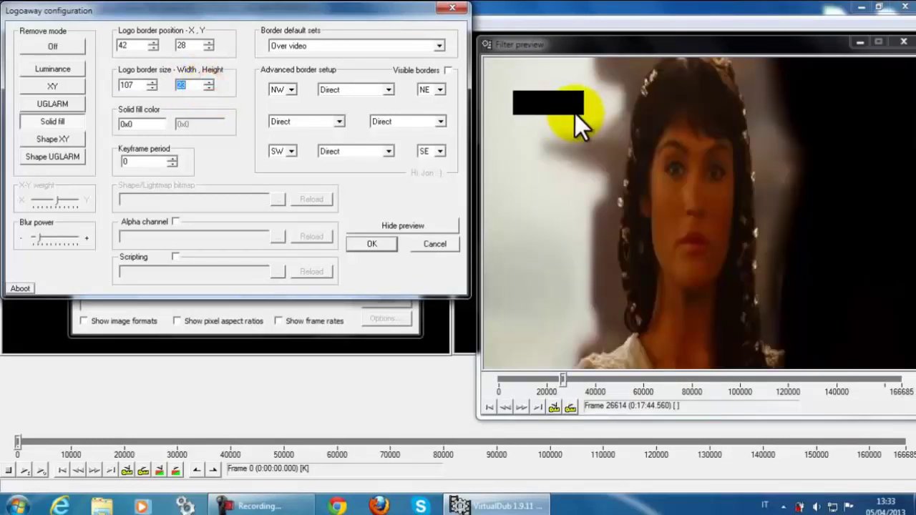
click(211, 88)
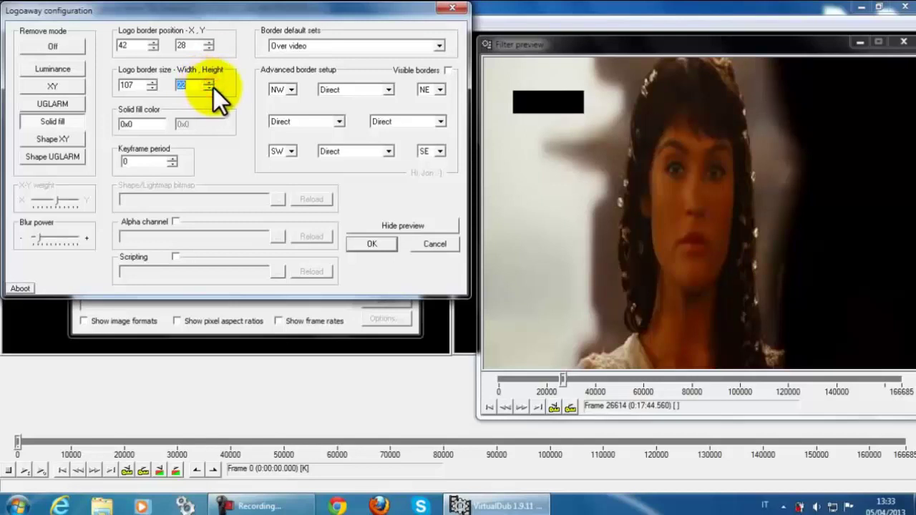
click(211, 88)
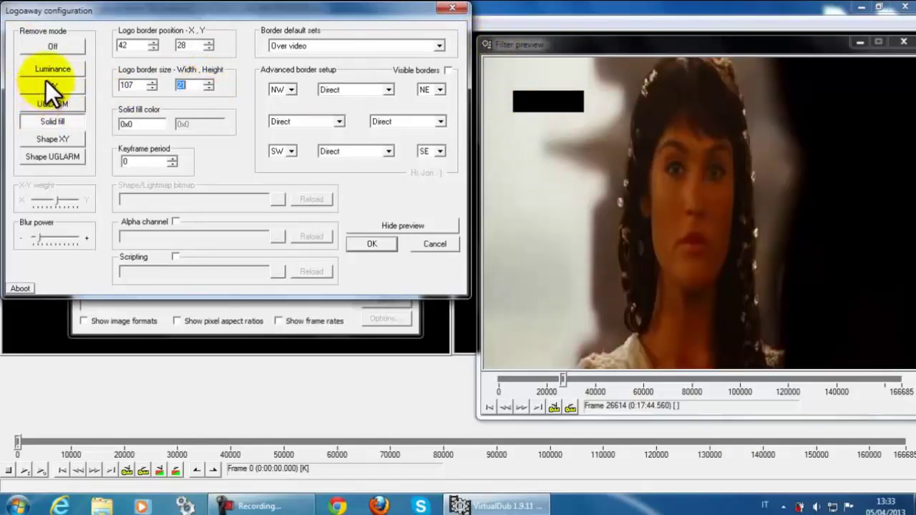
click(45, 118)
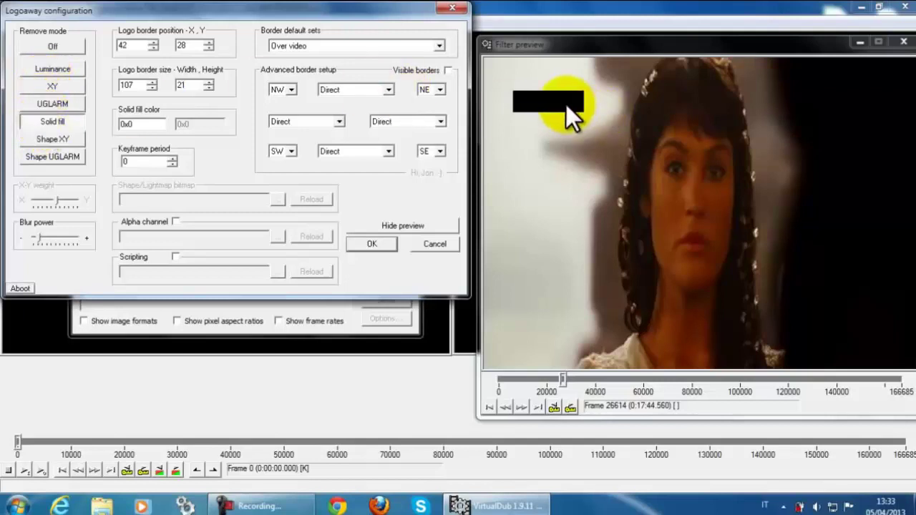
Switch the remove mode to UGLARM and raise the exponent power to its maximum.
click(61, 106)
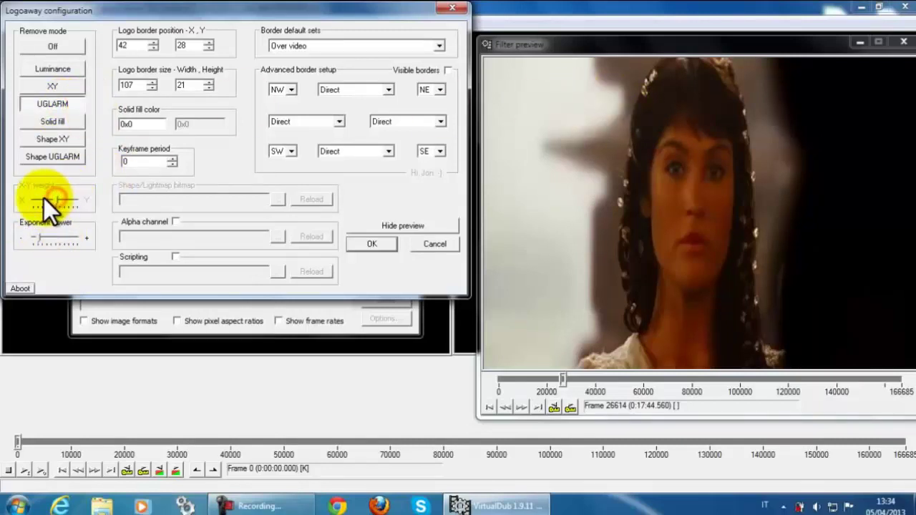
click(33, 236)
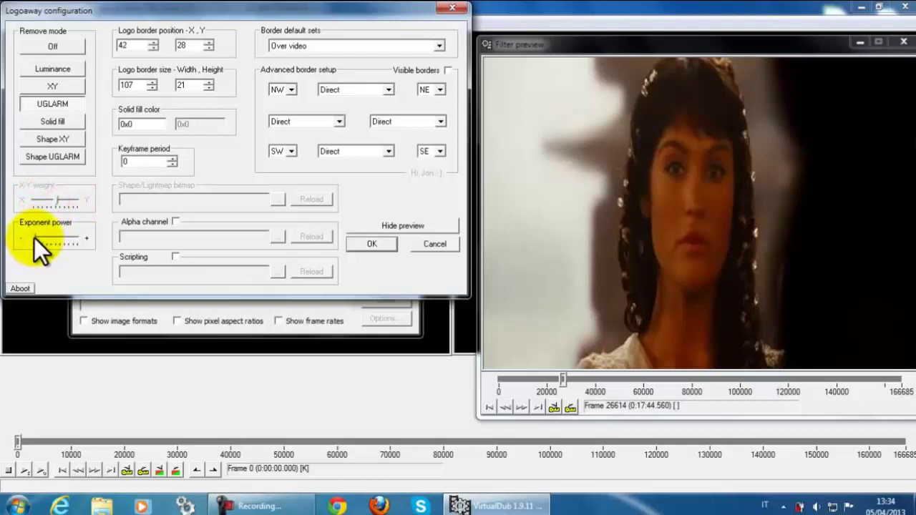
drag(35, 237, 89, 238)
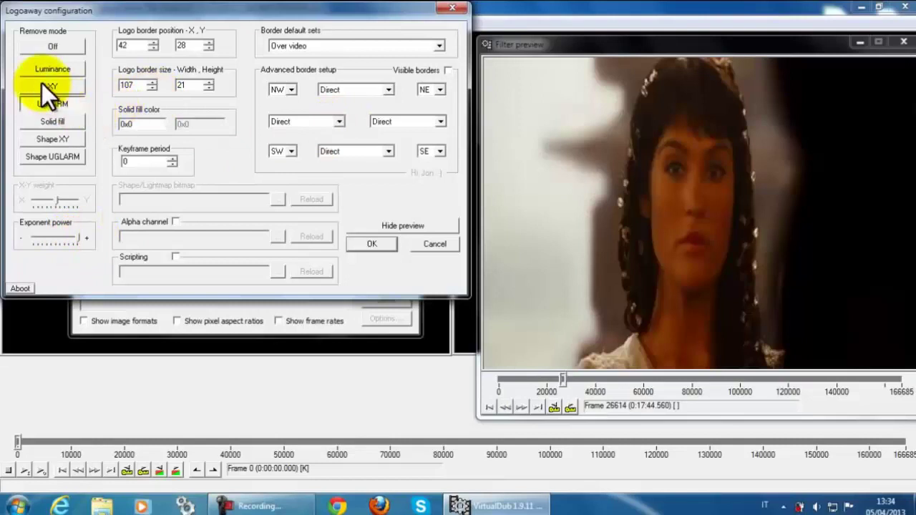
Set the remove mode to XY with the X-Y weight fully towards Y, and check the preview at frame 19890.
click(49, 83)
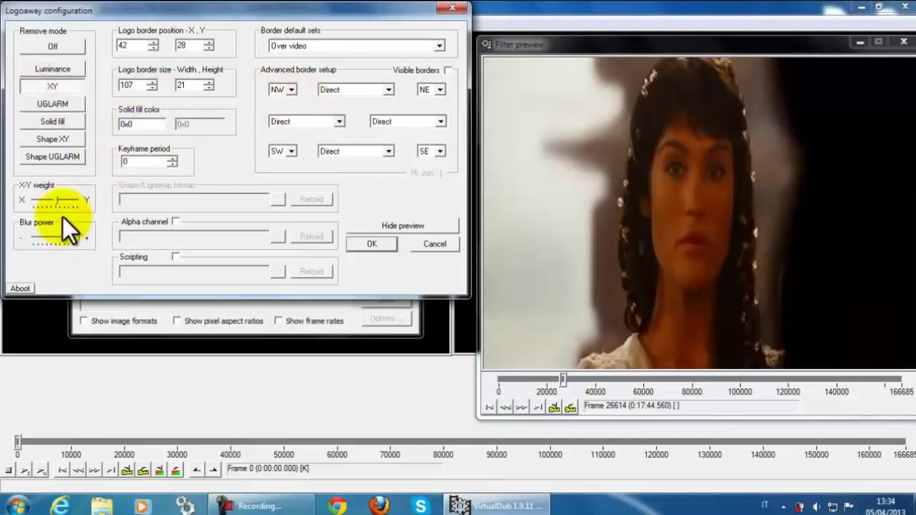
drag(57, 200, 103, 204)
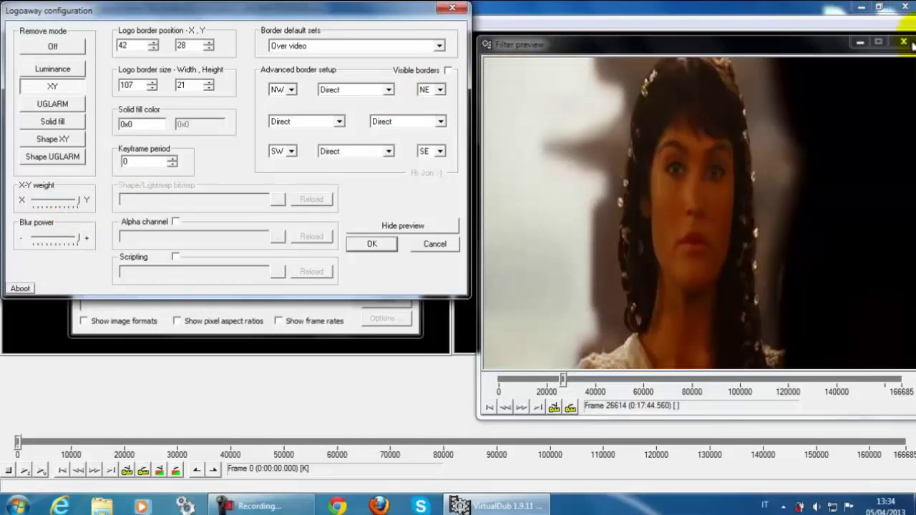
mouse_move(562, 382)
mouse_down()
mouse_move(615, 384)
mouse_move(546, 383)
mouse_up()
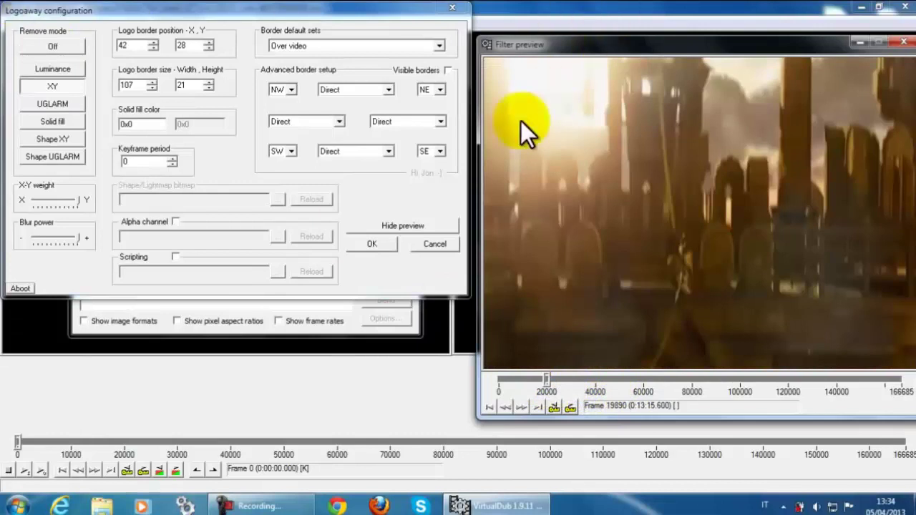
Close the filter preview and accept the Logoaway configuration and the filter list.
click(905, 43)
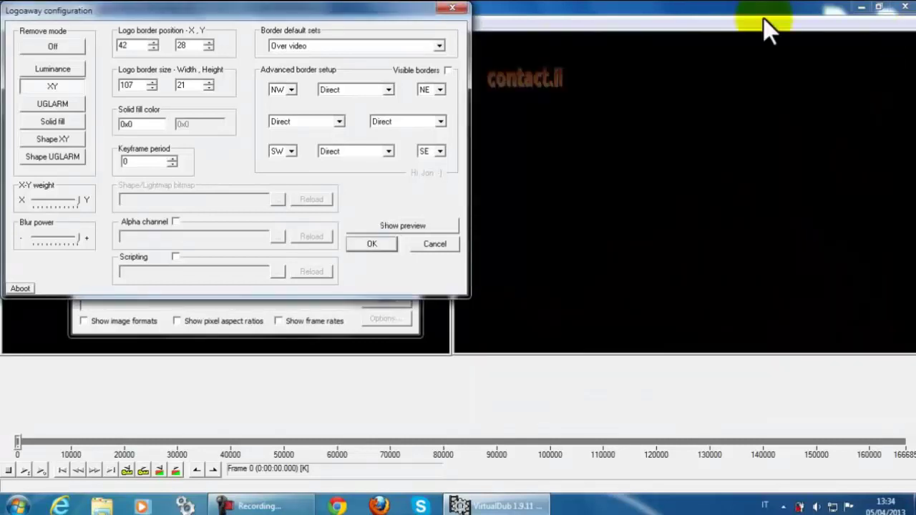
click(373, 244)
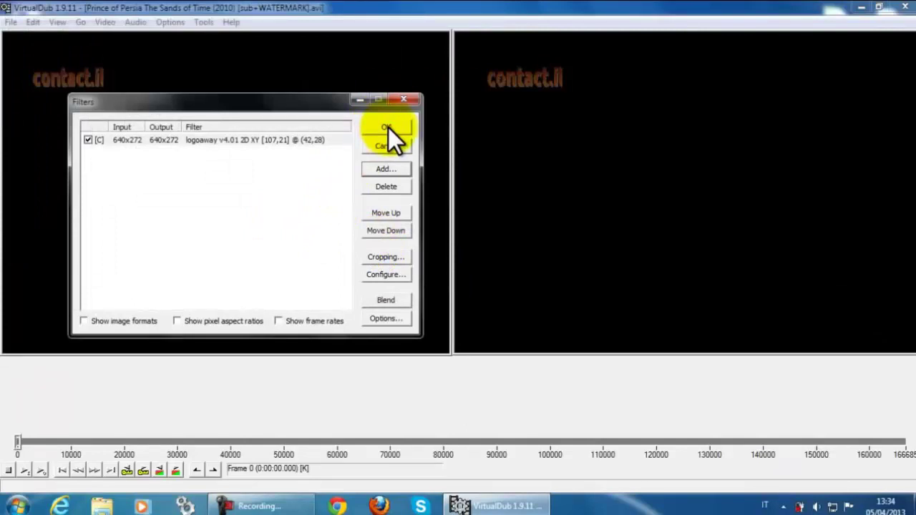
click(387, 129)
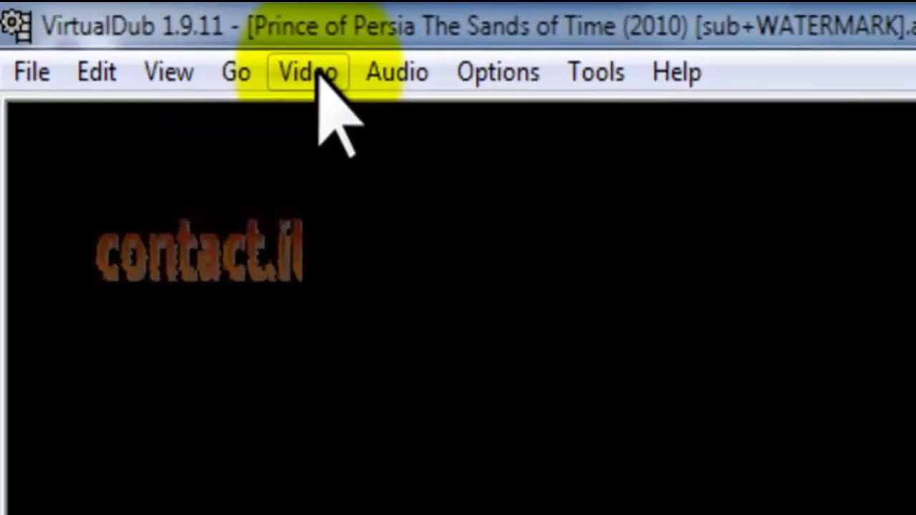
Set the video compression to the Xvid MPEG-4 Codec.
click(324, 75)
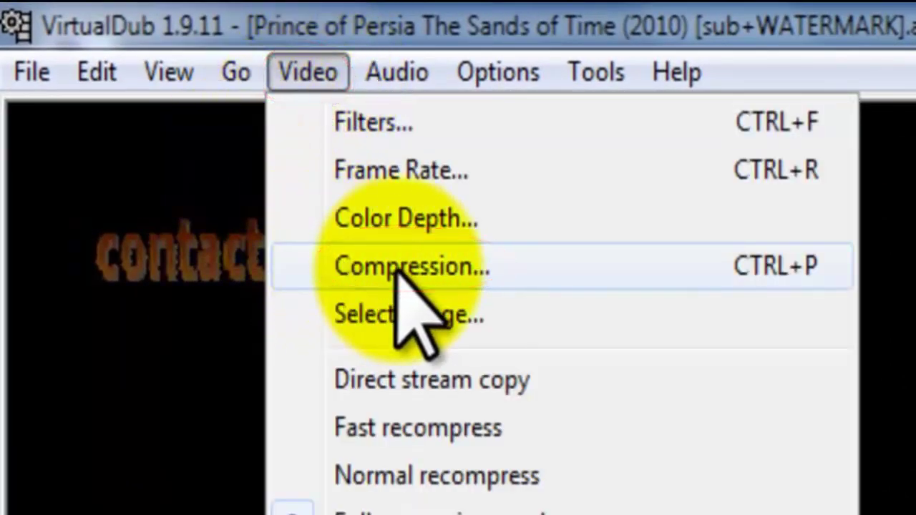
click(490, 266)
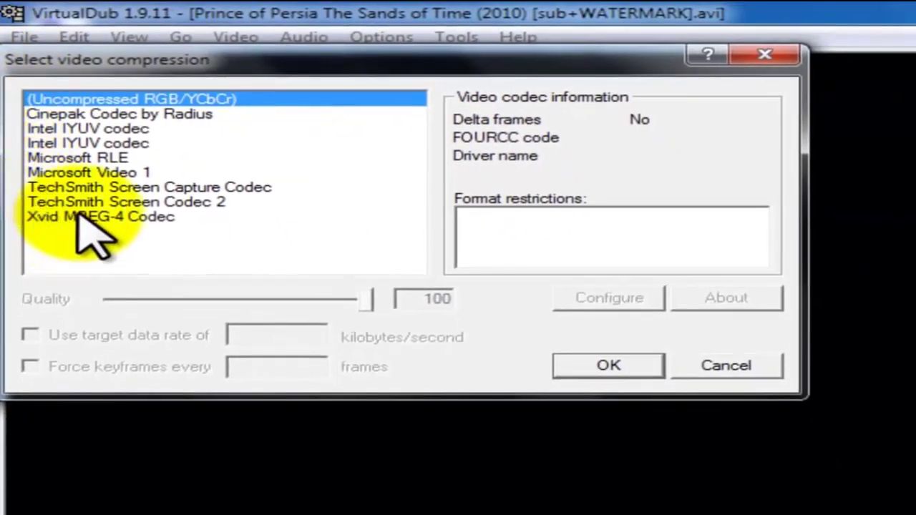
click(75, 216)
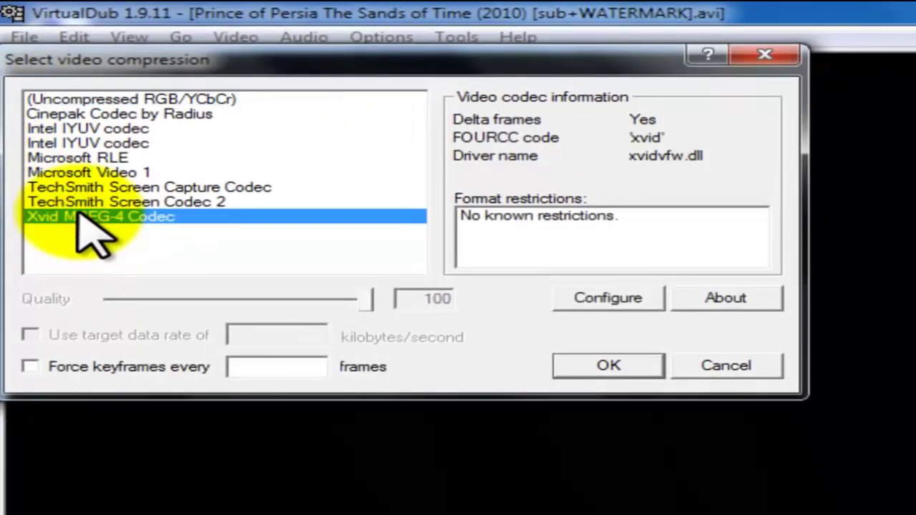
click(577, 363)
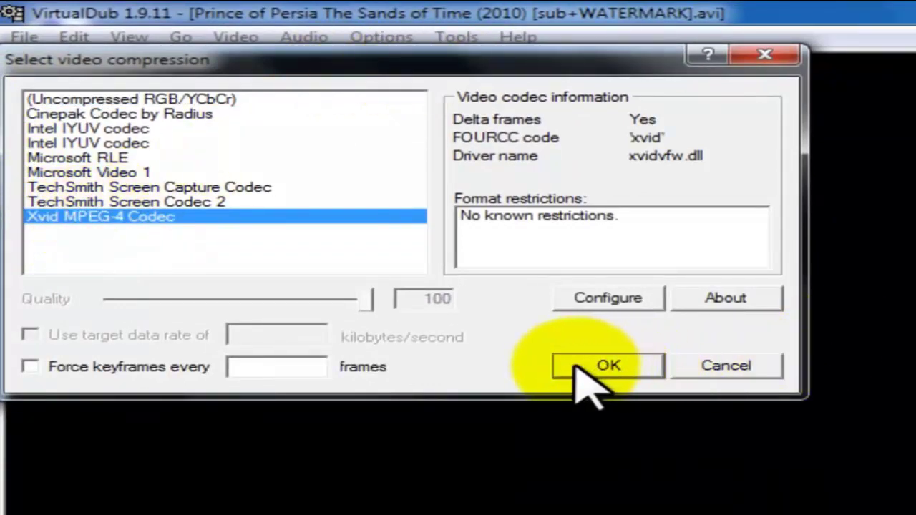
click(607, 365)
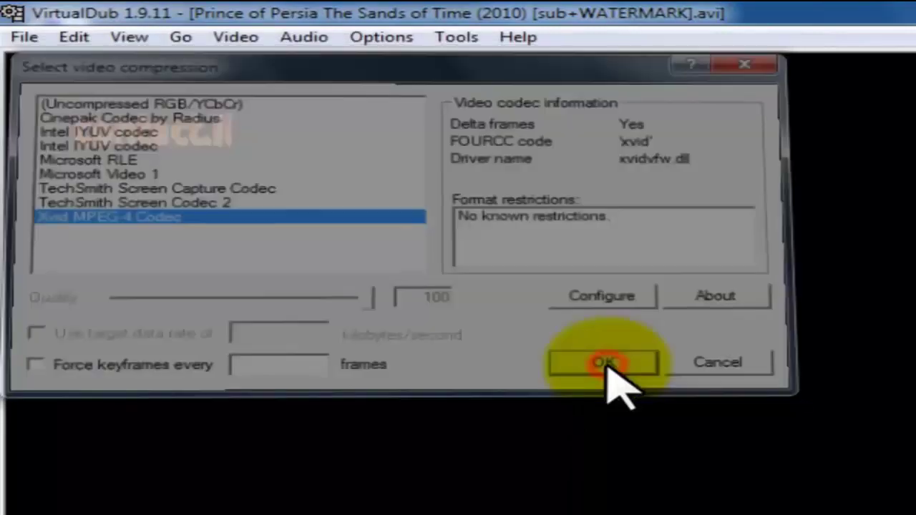
Save the filtered video as an AVI file named "prince of persia- no logo" on the Desktop.
click(23, 40)
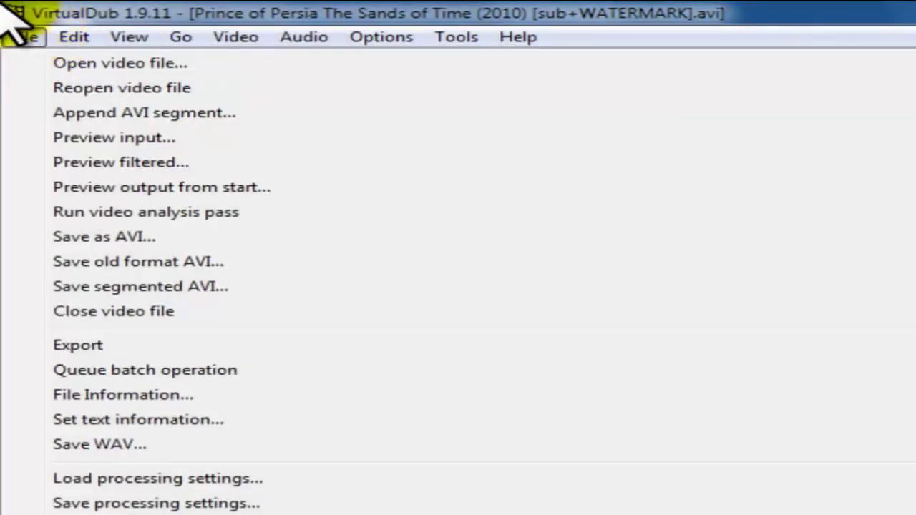
mouse_move(74, 37)
mouse_move(15, 36)
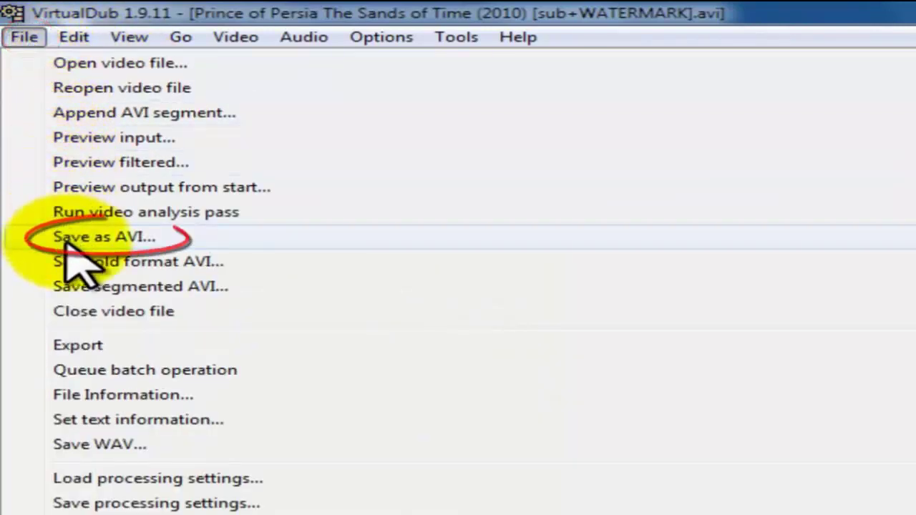
click(191, 237)
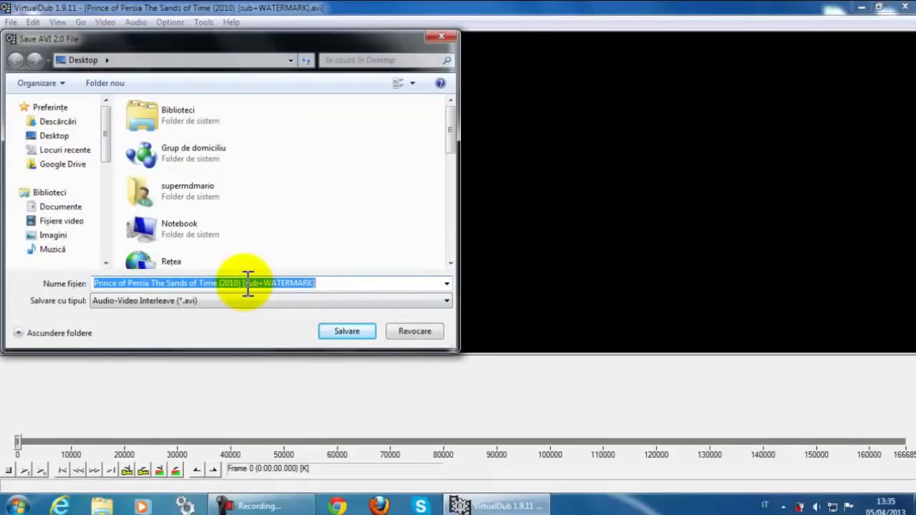
text(pri)
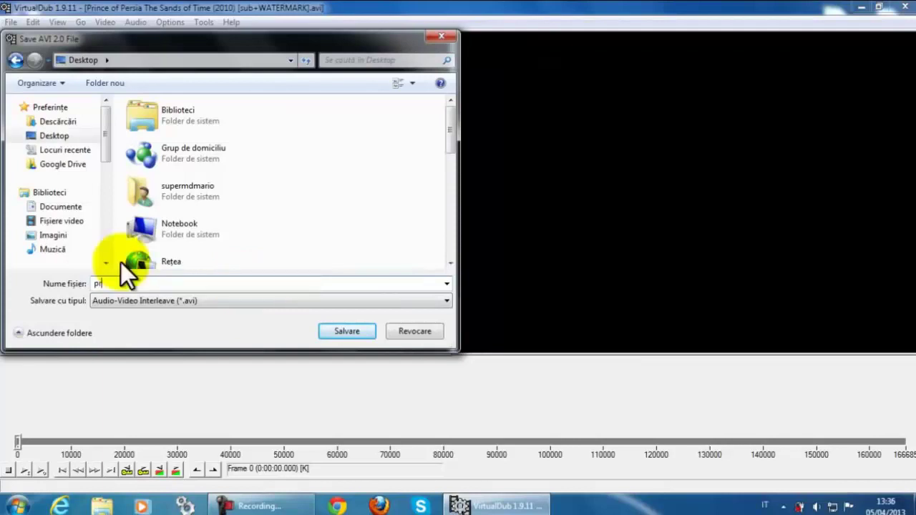
text(nce of persia no logo)
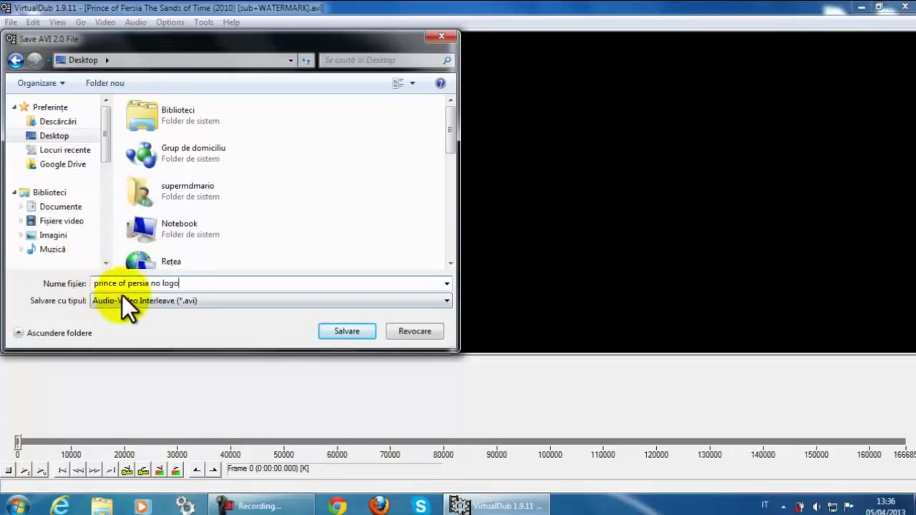
click(151, 282)
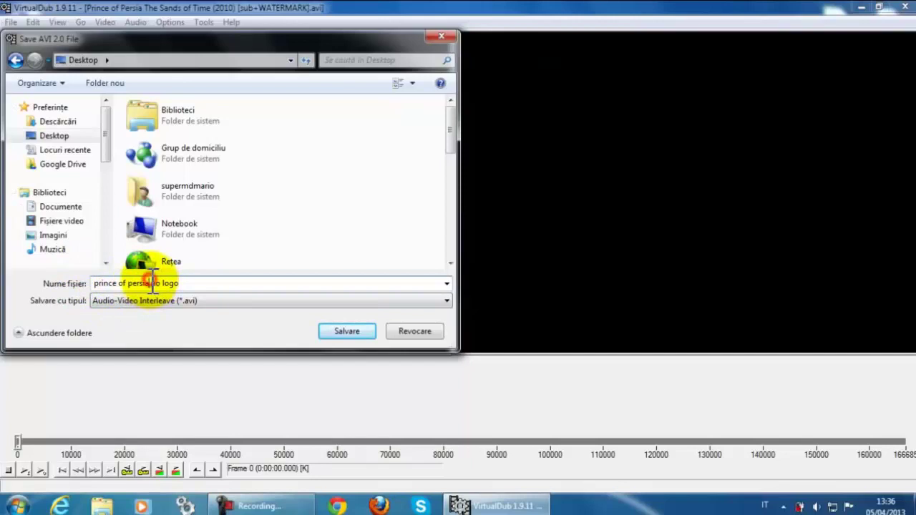
key(BackSpace)
text(-)
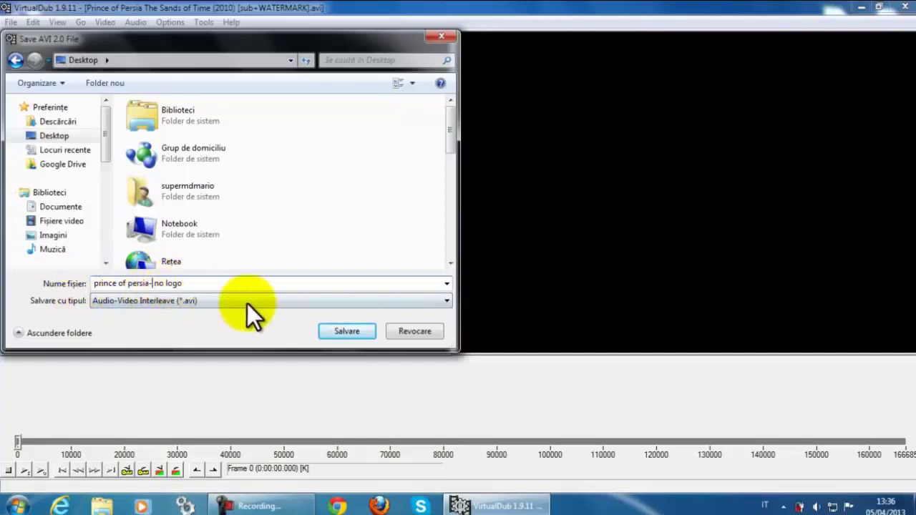
click(352, 331)
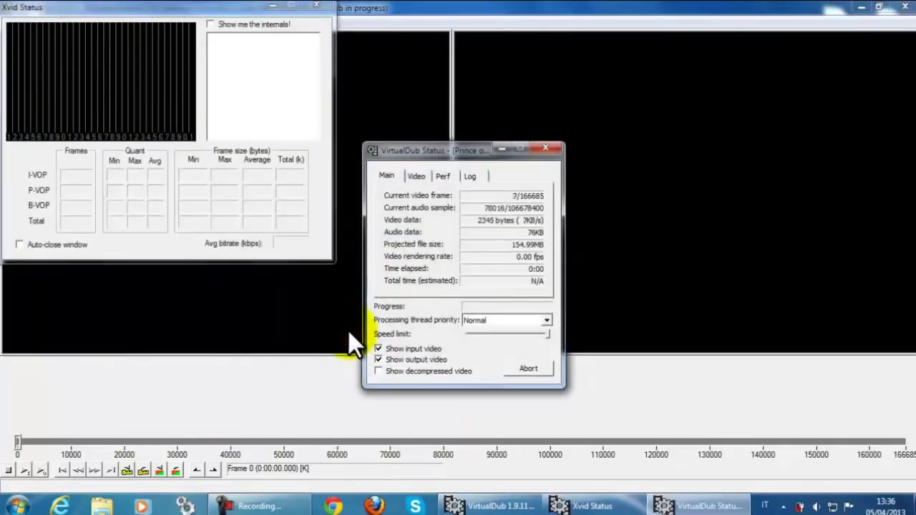
Move the Xvid Status and VirtualDub Status windows so the logo area of both video panes can be compared.
drag(210, 6, 221, 194)
drag(420, 147, 432, 261)
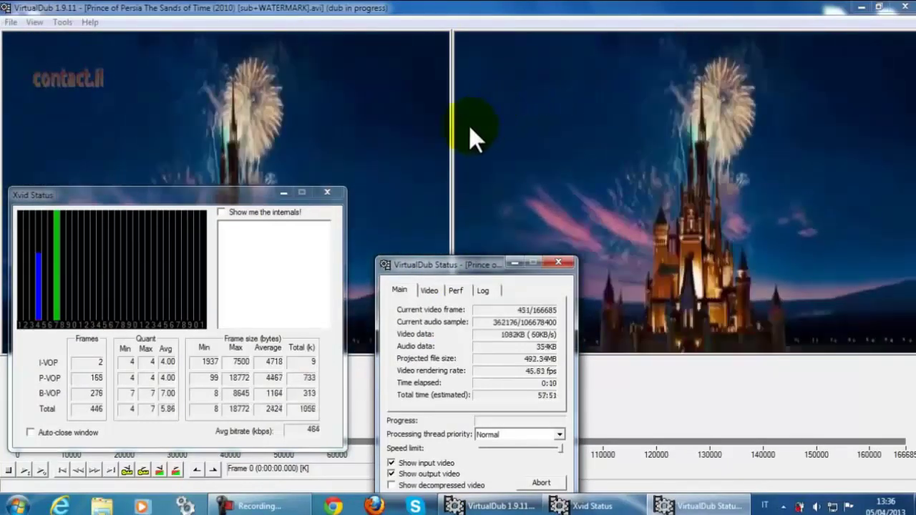
drag(471, 235, 453, 191)
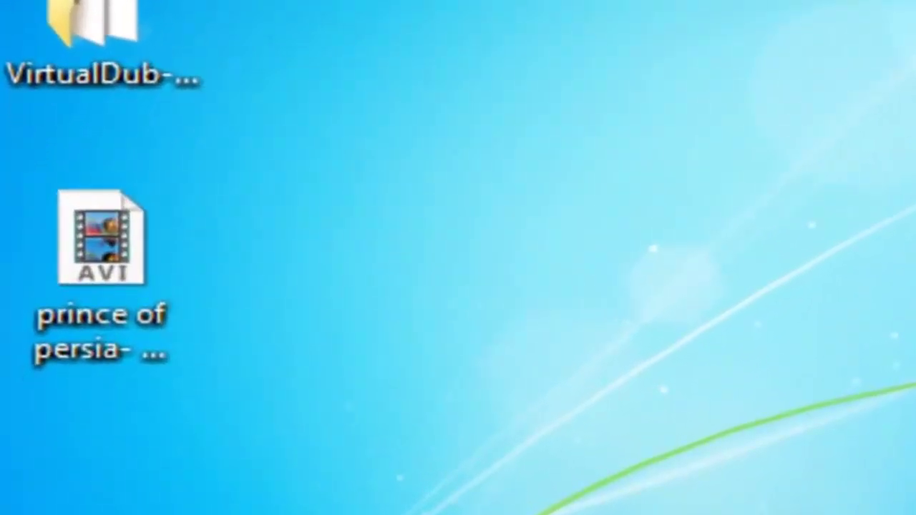
Check the "prince of persia- no logo" file on the desktop and bring the encoding status windows and main VirtualDub window back.
click(115, 308)
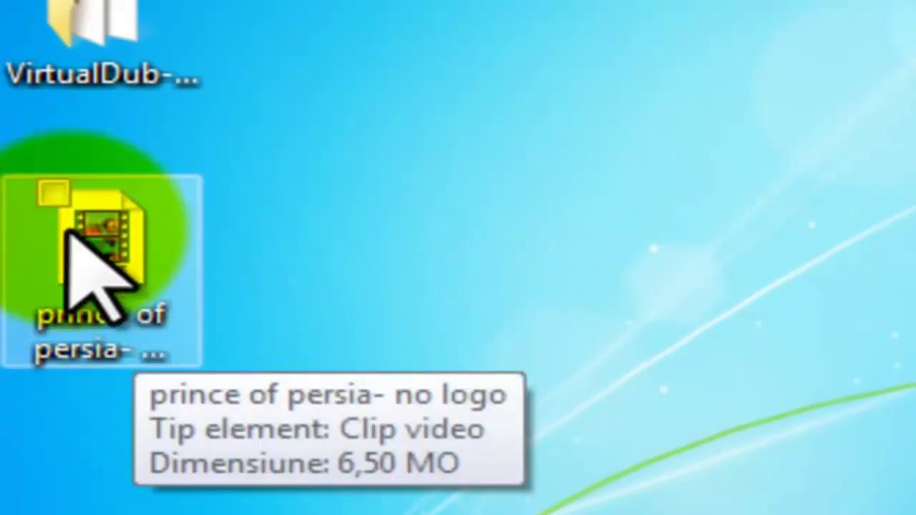
click(102, 291)
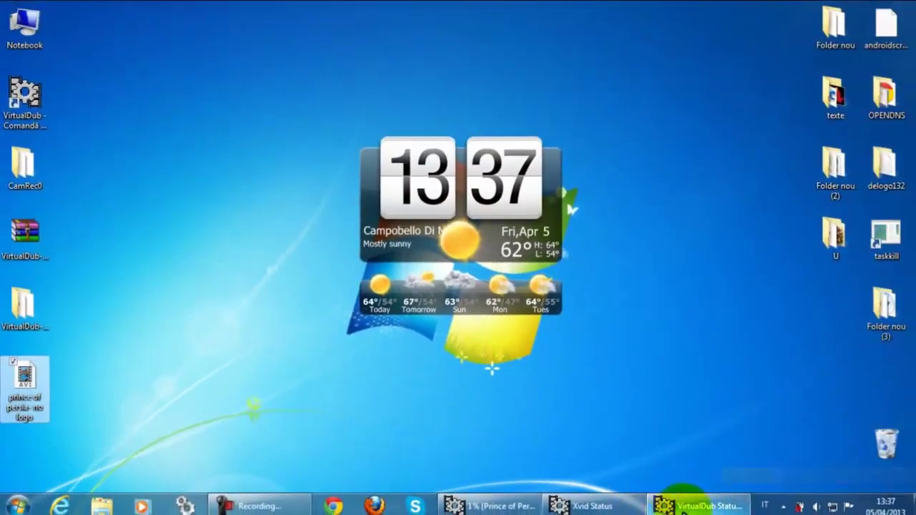
click(687, 507)
click(581, 506)
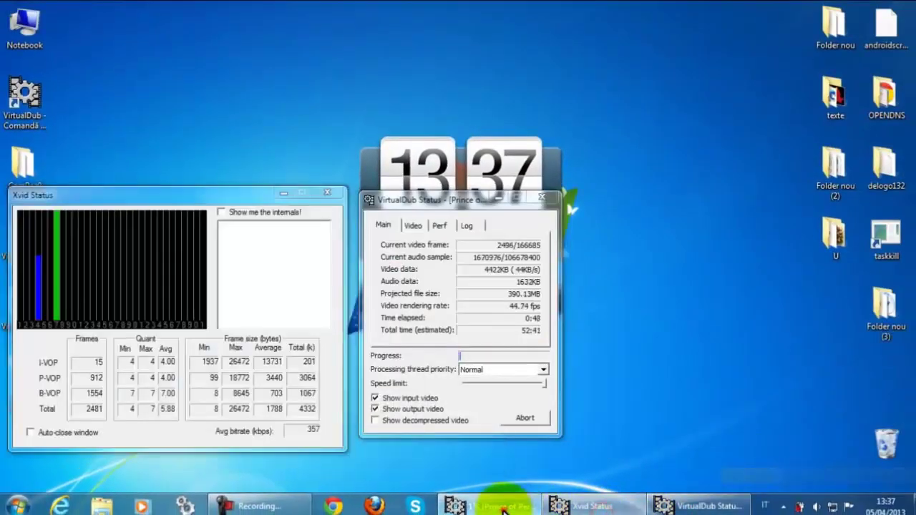
click(503, 507)
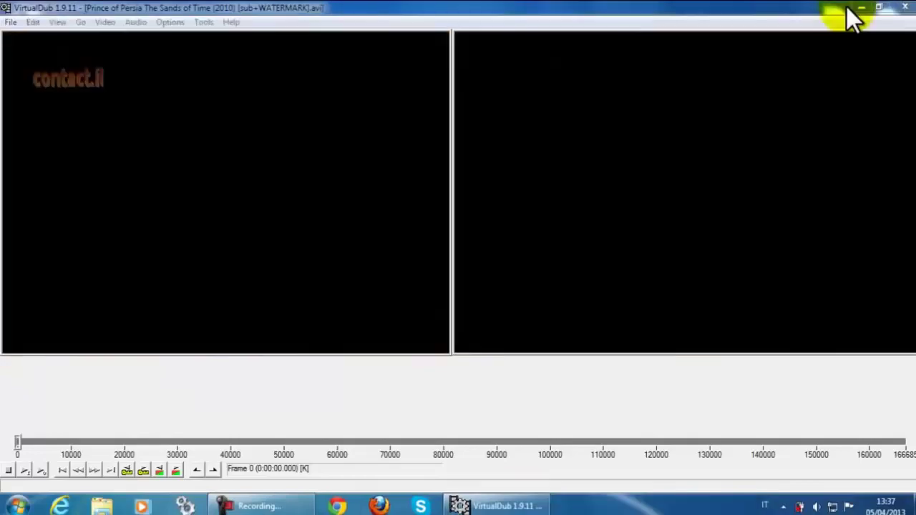
Close VirtualDub and open the "prince of persia- no logo" video from the desktop.
click(904, 7)
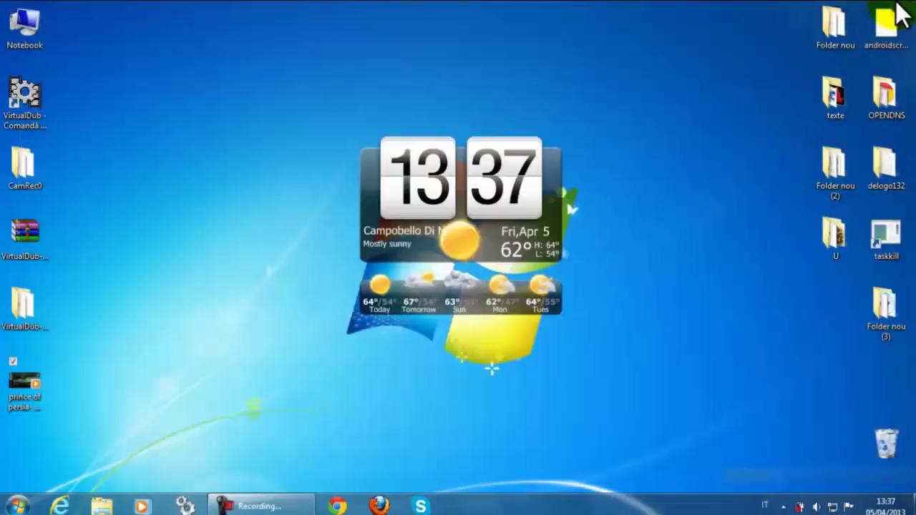
click(34, 383)
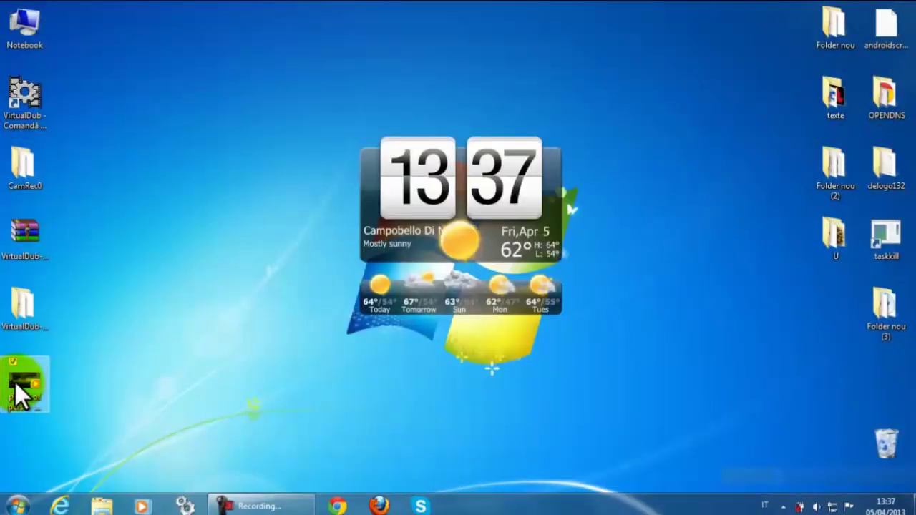
double_click(41, 376)
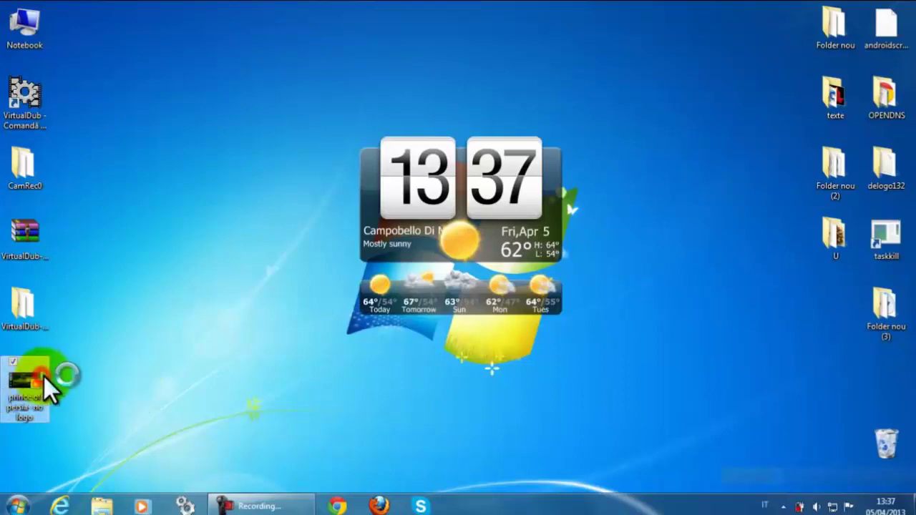